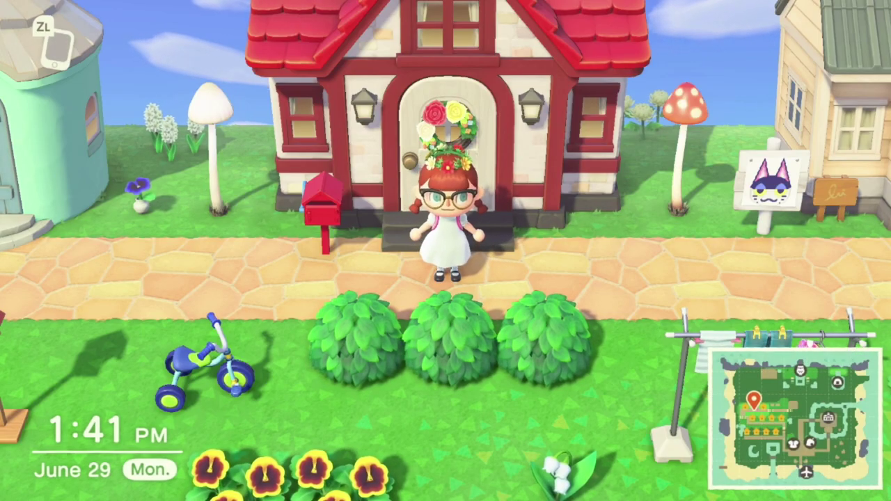
Walk past the cat villager's sign and the red and cyan houses, then down the cliff stairs to the blue house
key(Up)
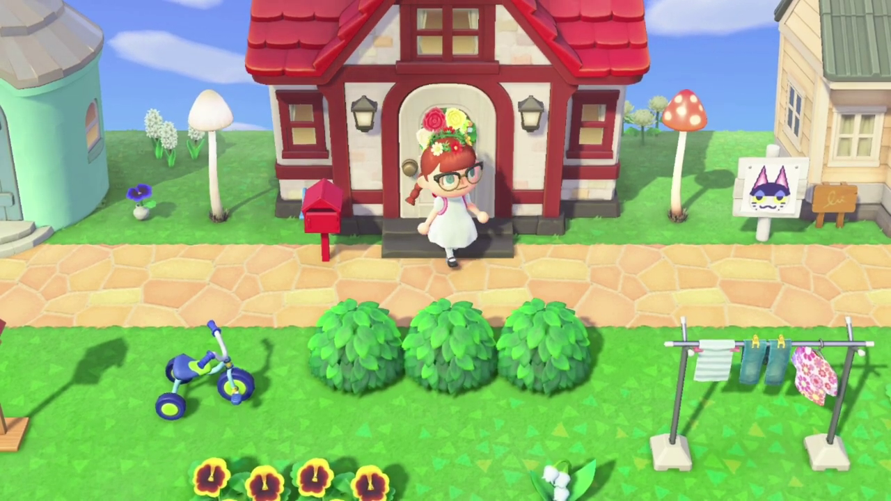
key(Down)
key(Right)
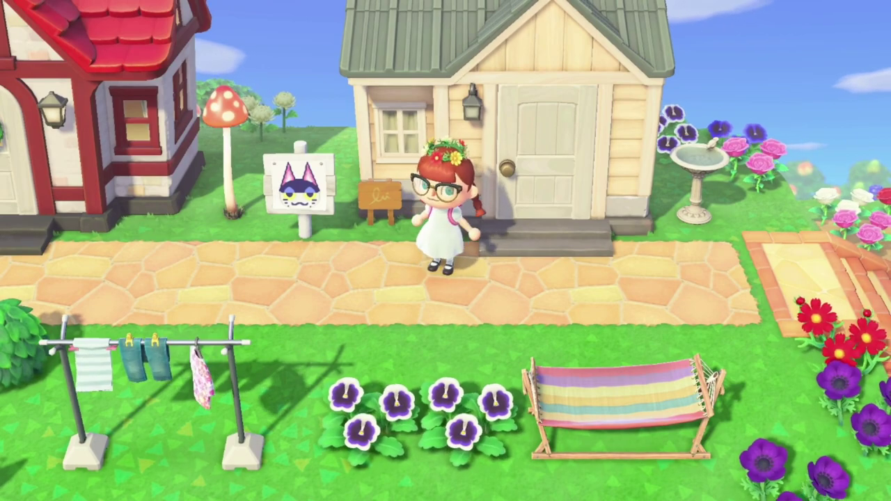
key(Up)
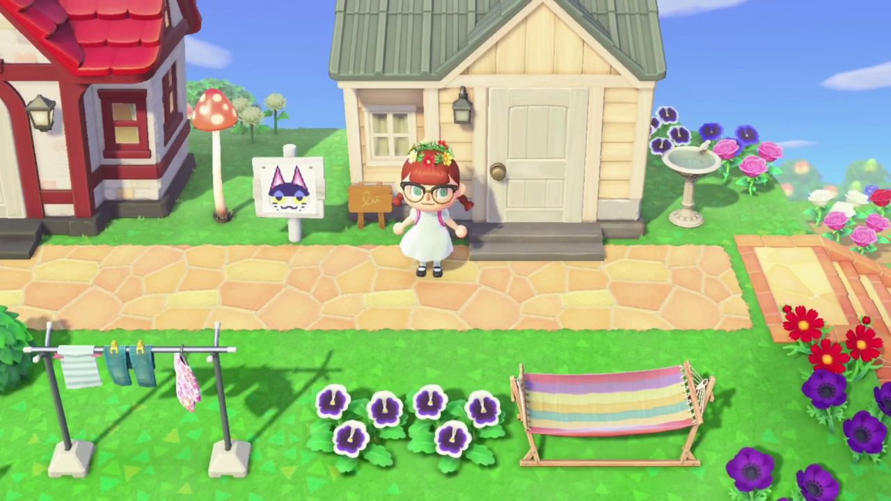
key(Left)
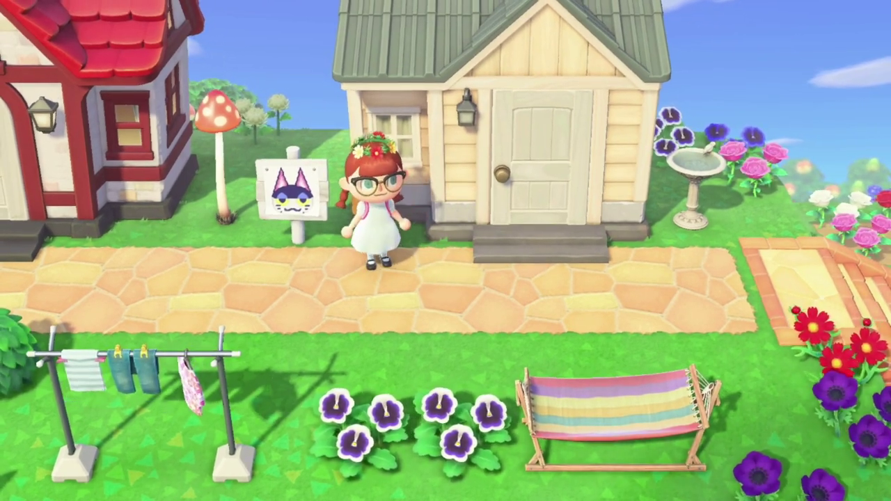
key(Left)
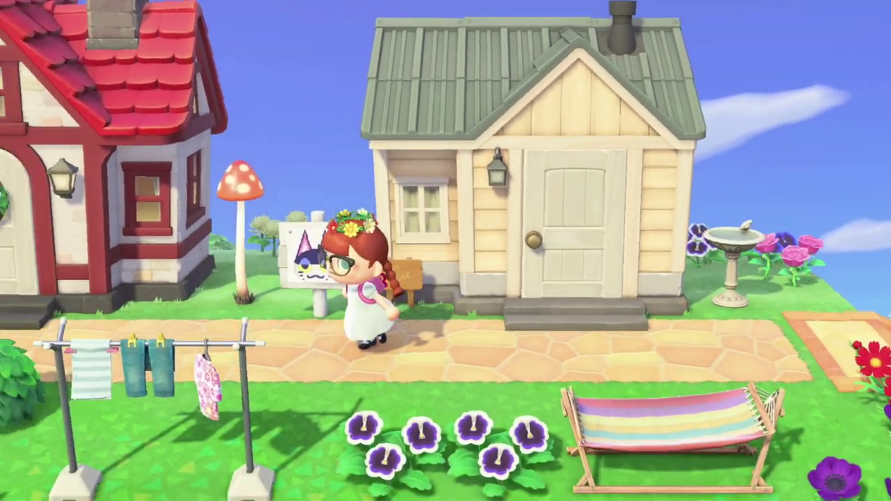
key(Left)
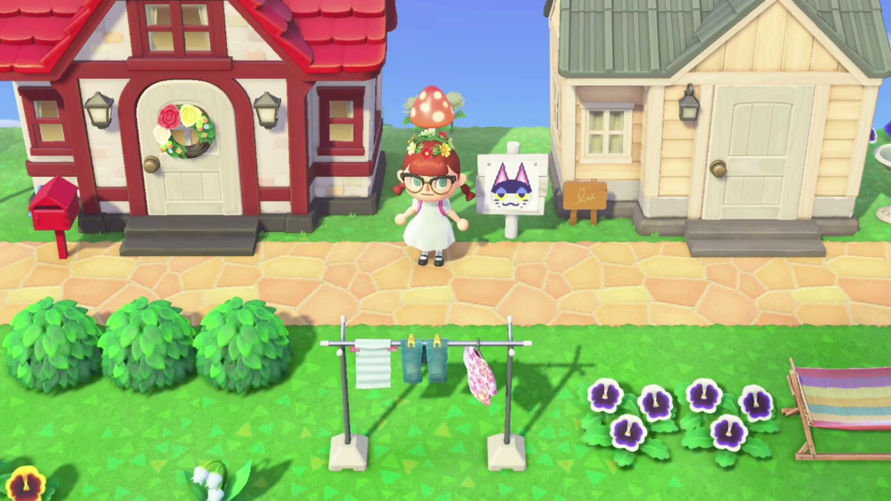
key(Left)
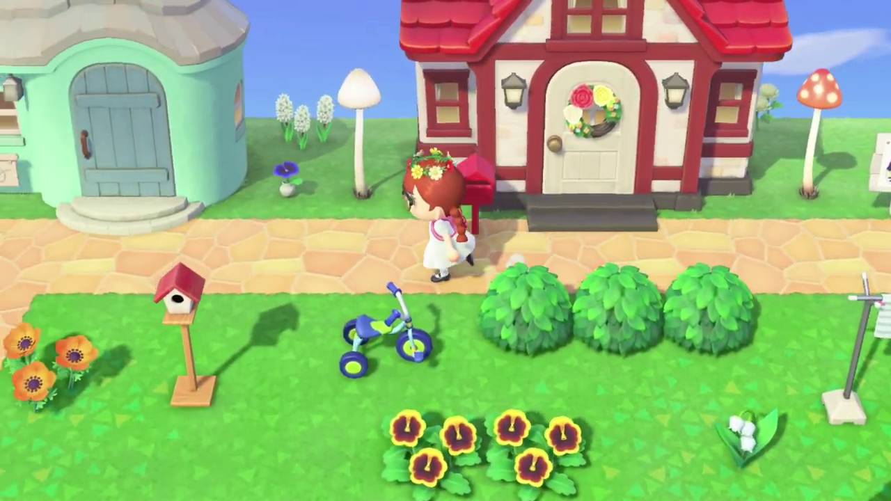
key(Left)
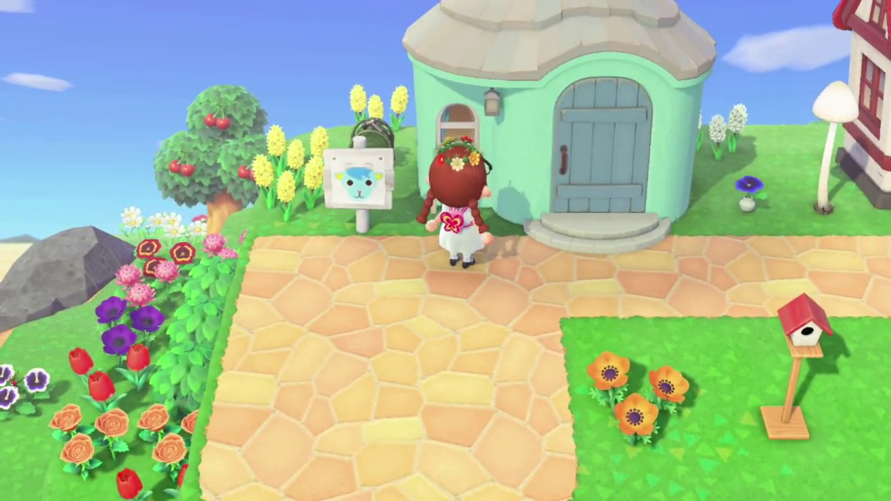
key(Down)
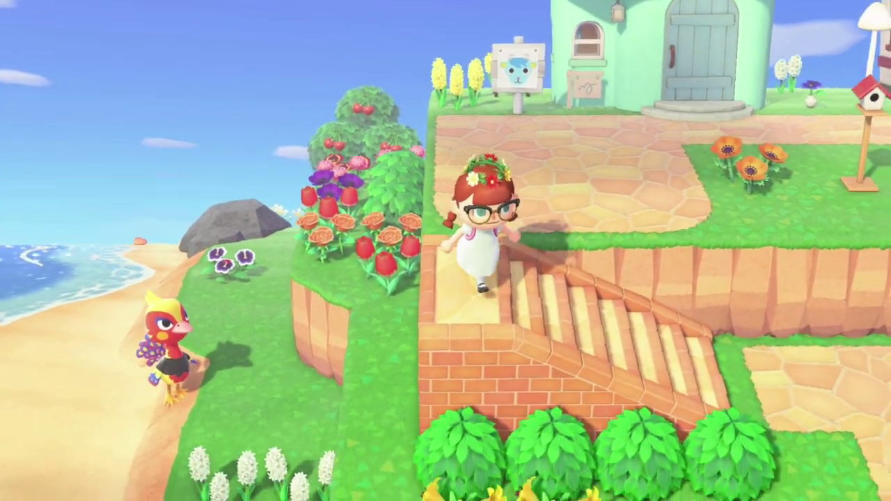
key(Down)
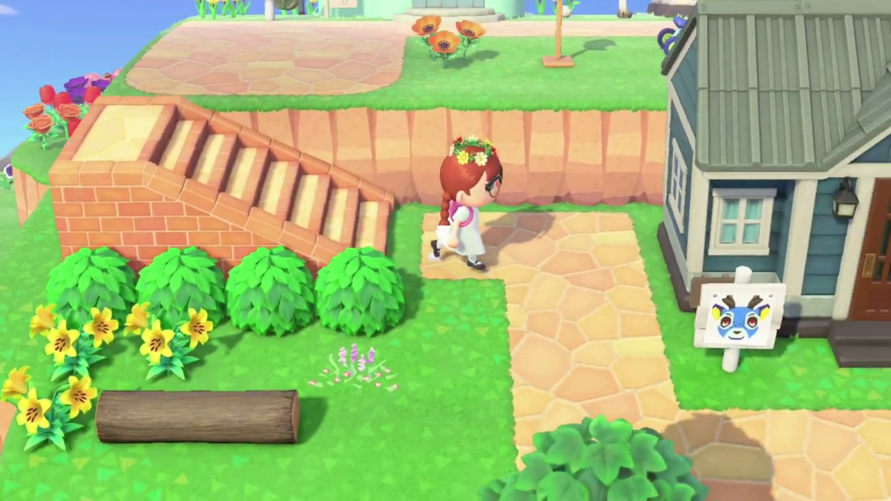
key(Right)
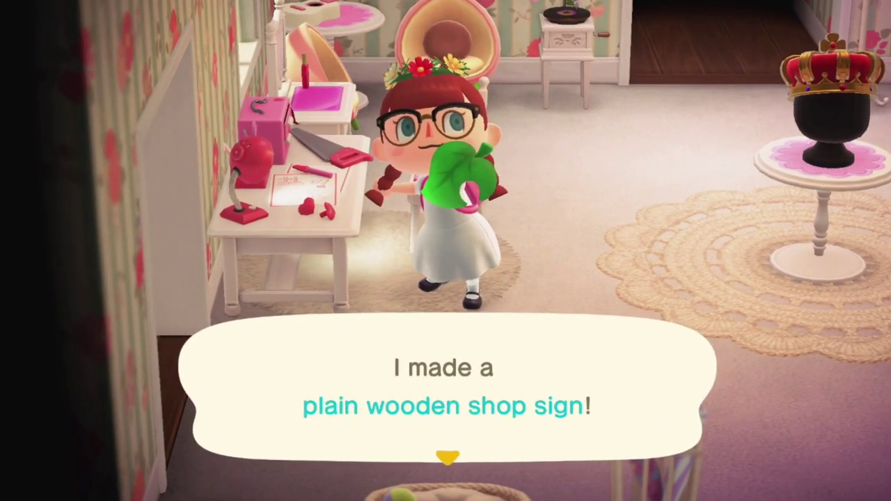
Select the plain wooden shop sign for customizing and preview it in darker wood colours
key(Return)
key(Down)
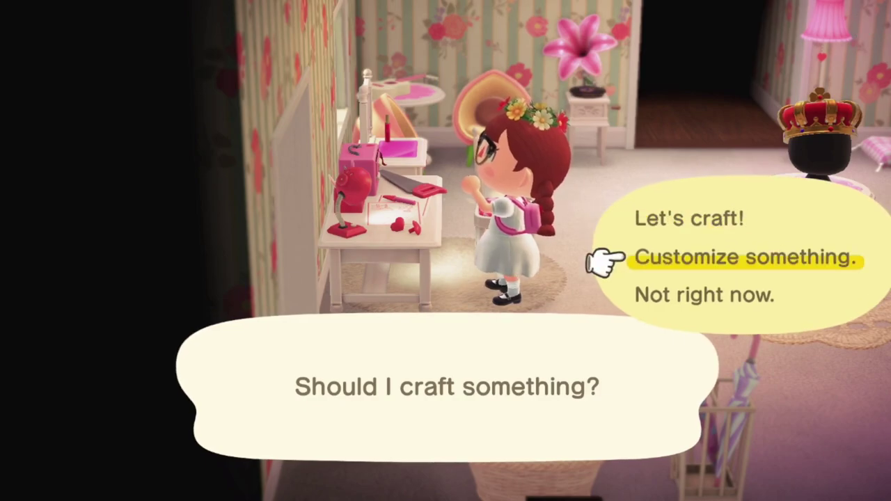
key(Return)
key(Right)
key(Right)
key(Escape)
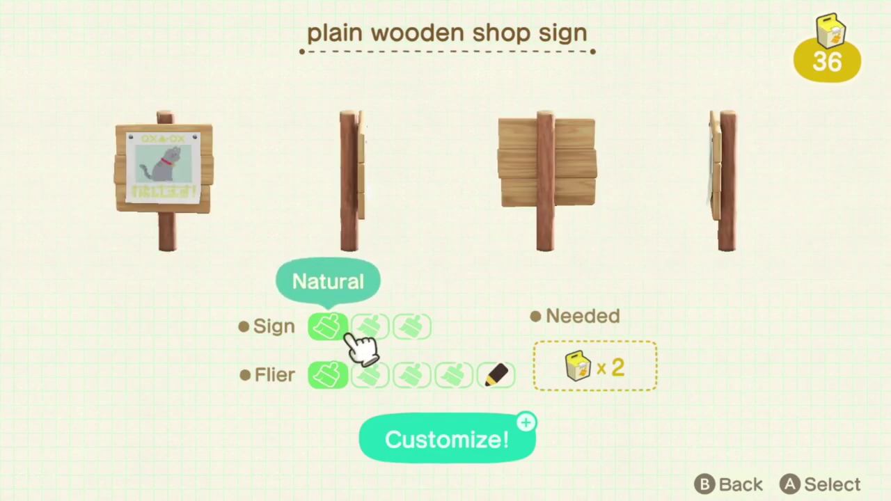
key(Right)
key(Right)
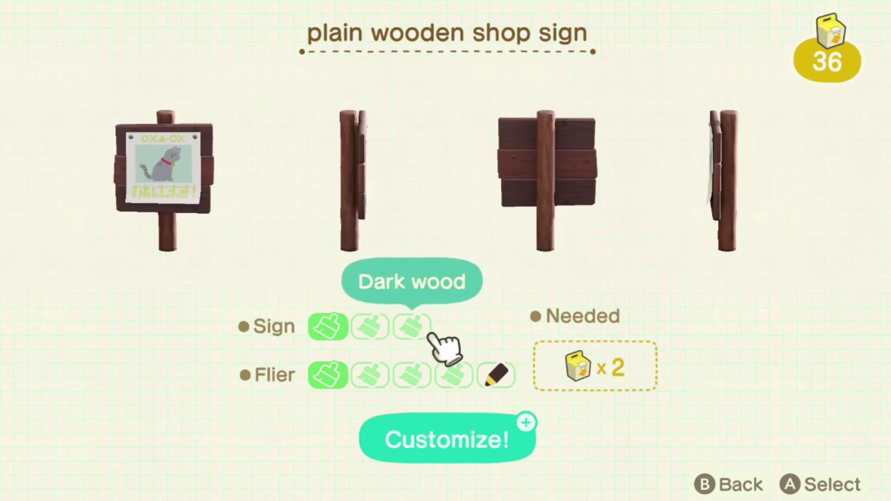
Preview the Pet, Warning and Custom Design fliers on the sign, then back out without applying
key(Down)
key(Left)
key(Left)
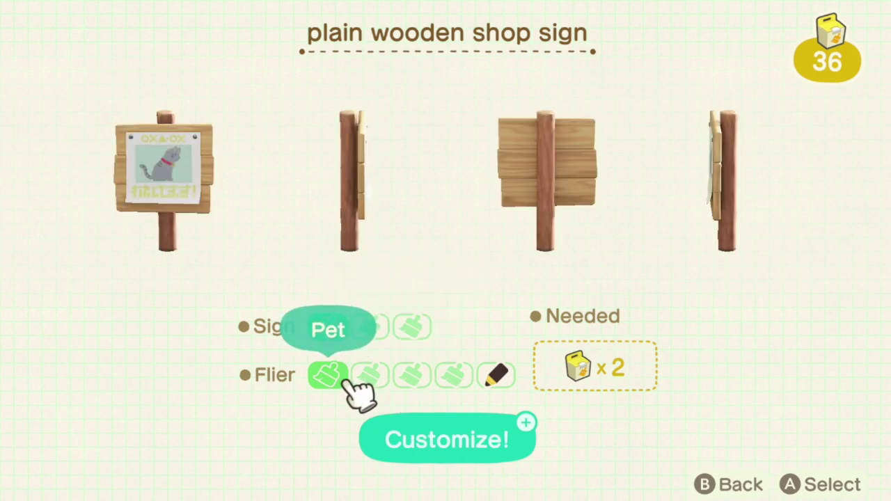
key(Right)
key(Right)
key(Right)
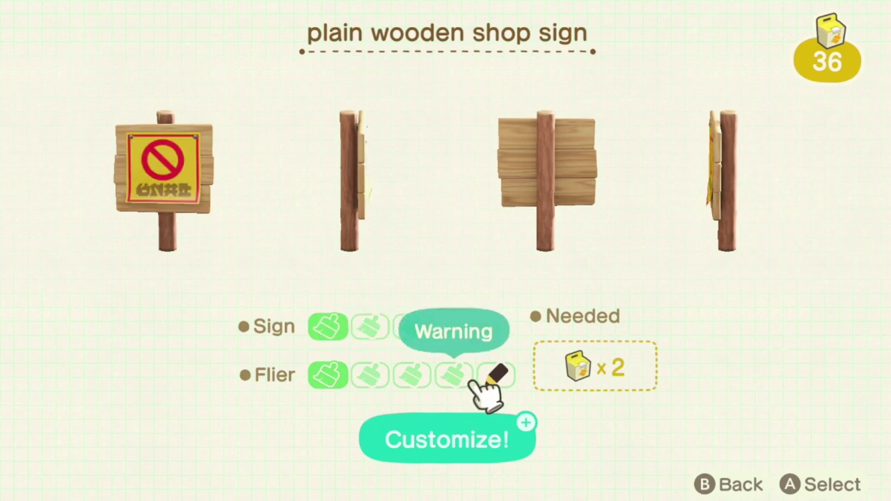
key(Right)
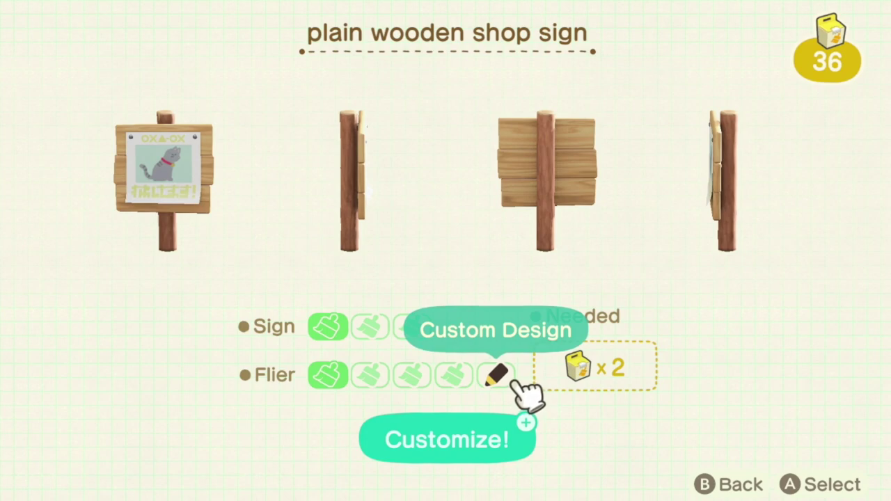
key(Left)
key(Left)
key(Left)
key(Left)
key(Right)
key(Right)
key(Right)
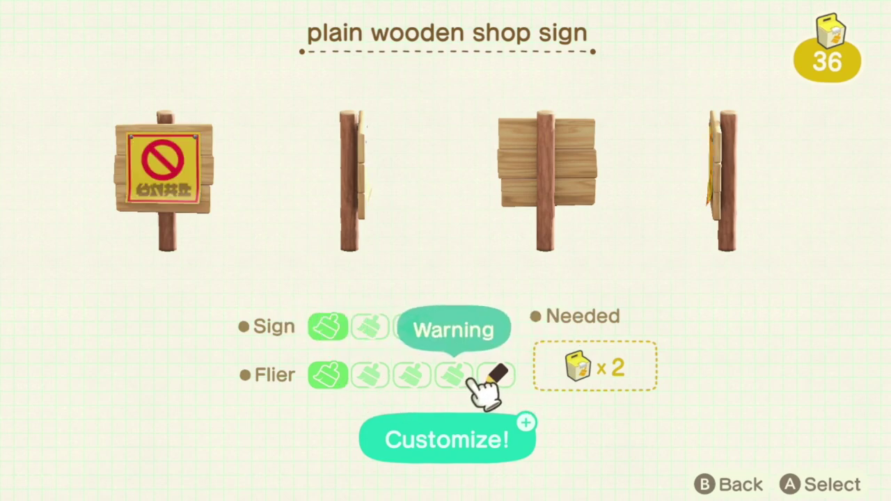
key(Right)
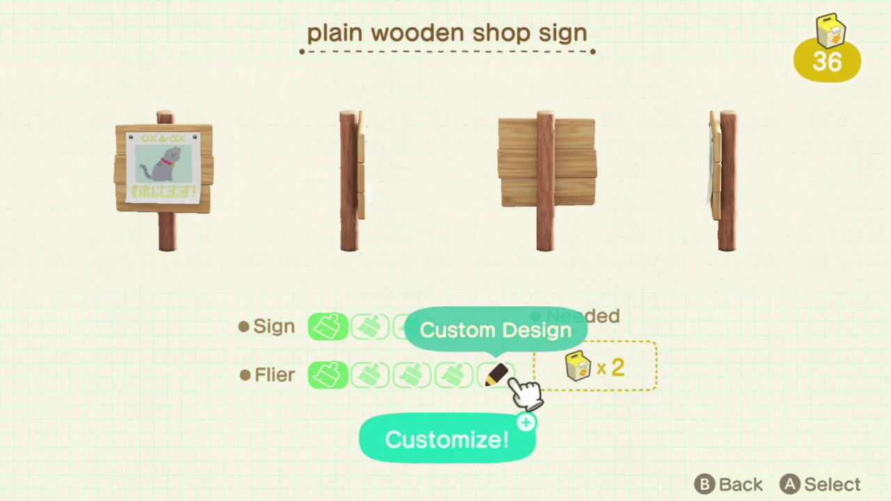
key(Escape)
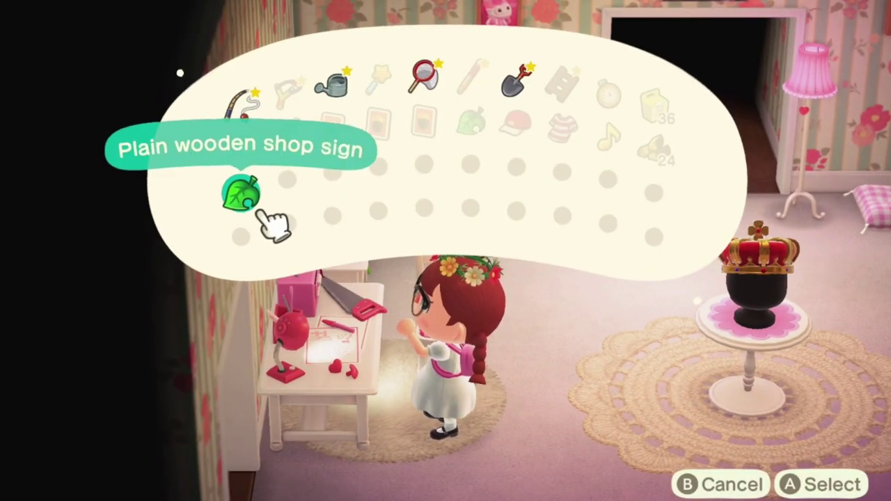
key(Escape)
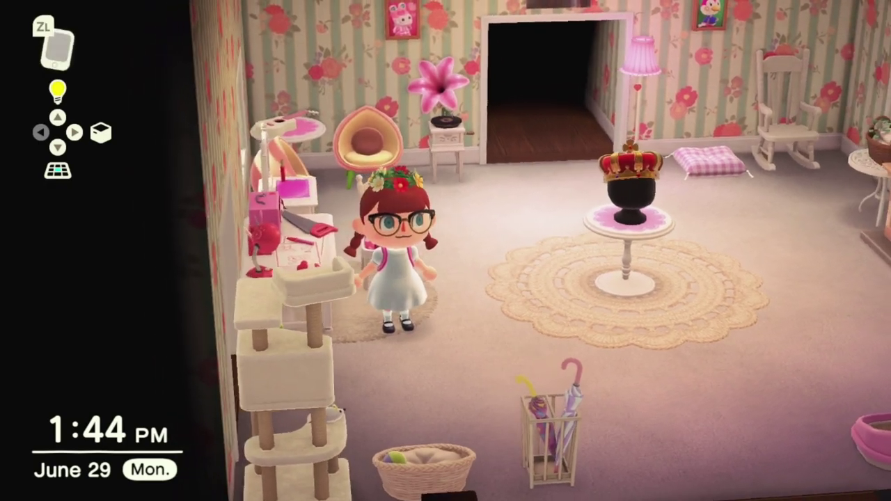
Walk left through the room and toward the front to leave the house
key(Left)
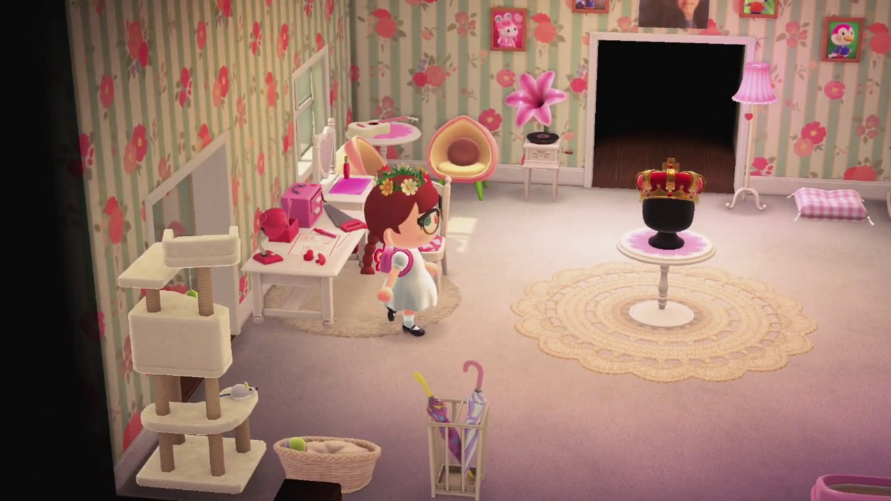
key(Down)
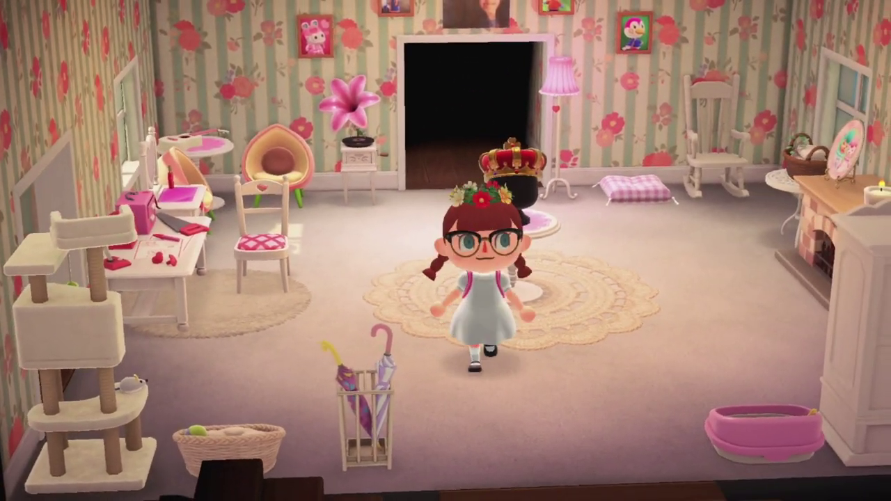
key(Down)
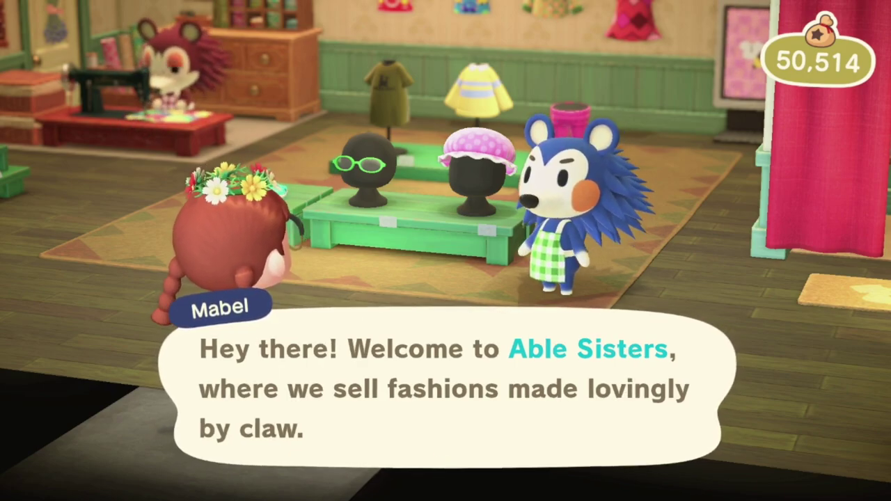
Dismiss the shopkeeper's greeting and choose to access the Able Sisters design kiosk
key(Return)
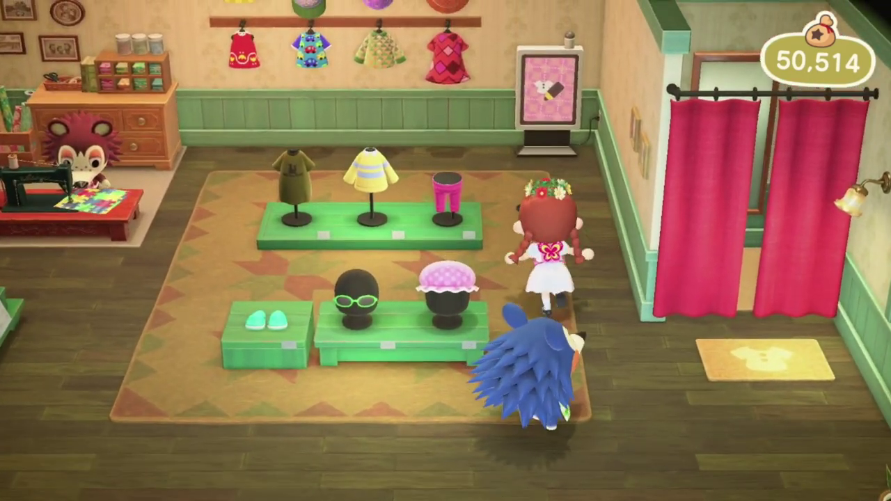
key(Return)
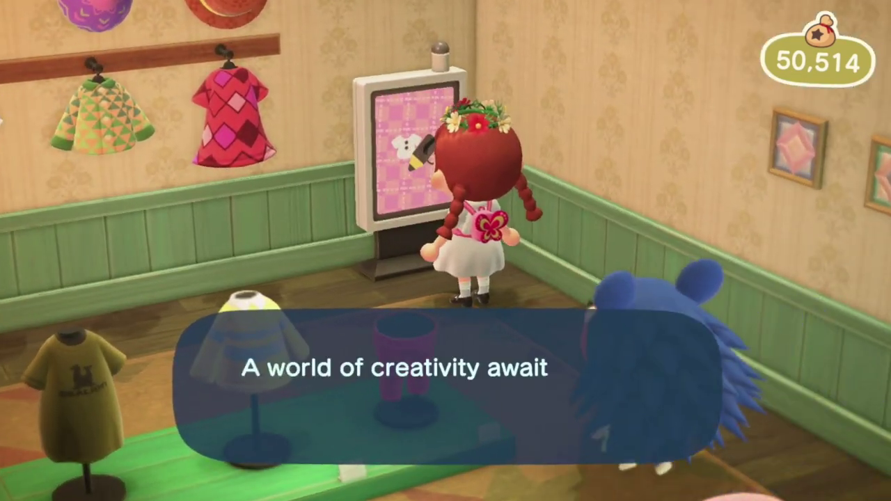
key(Return)
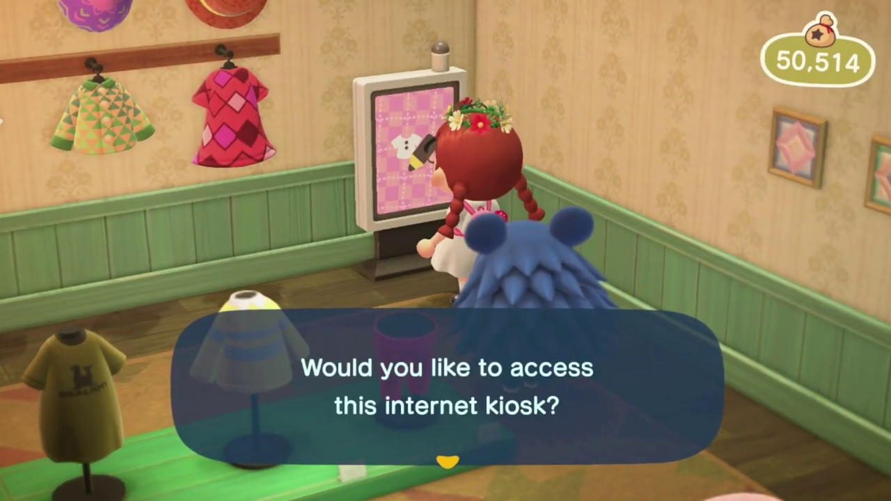
key(Return)
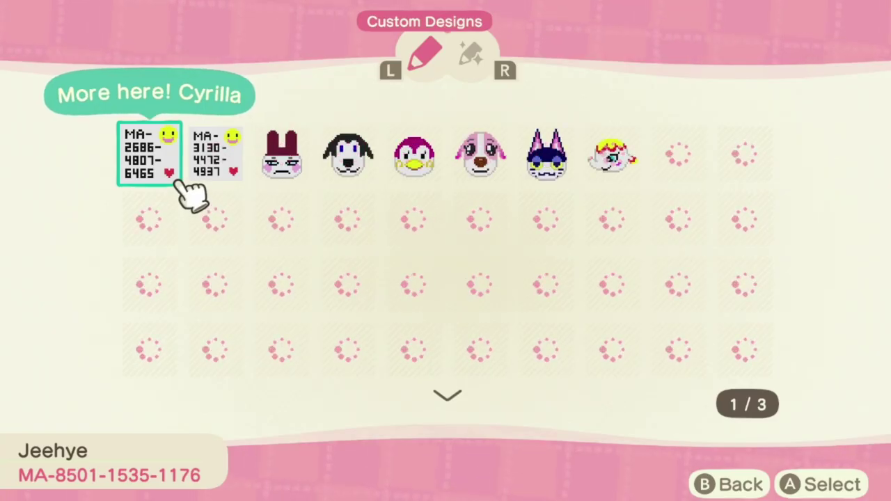
Look over the first page of face designs, including the two code-card designs and Midge's
key(Right)
key(Right)
key(Right)
key(Right)
key(Right)
key(Right)
key(Right)
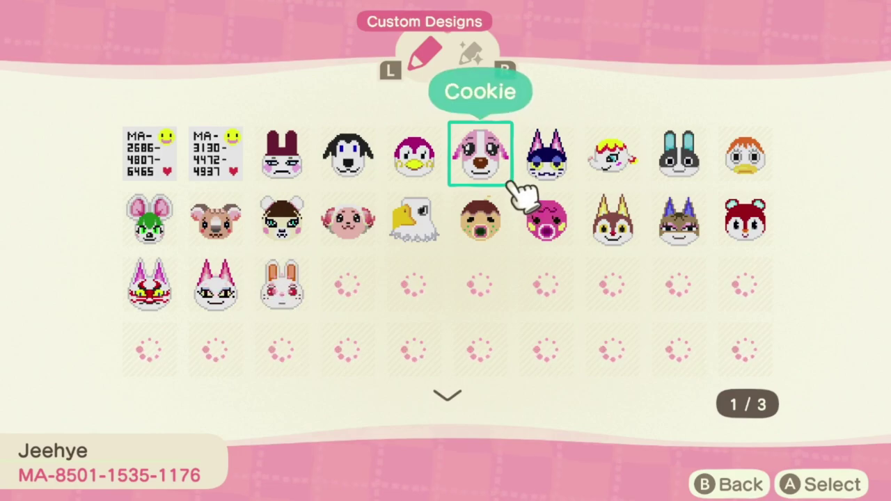
key(Down)
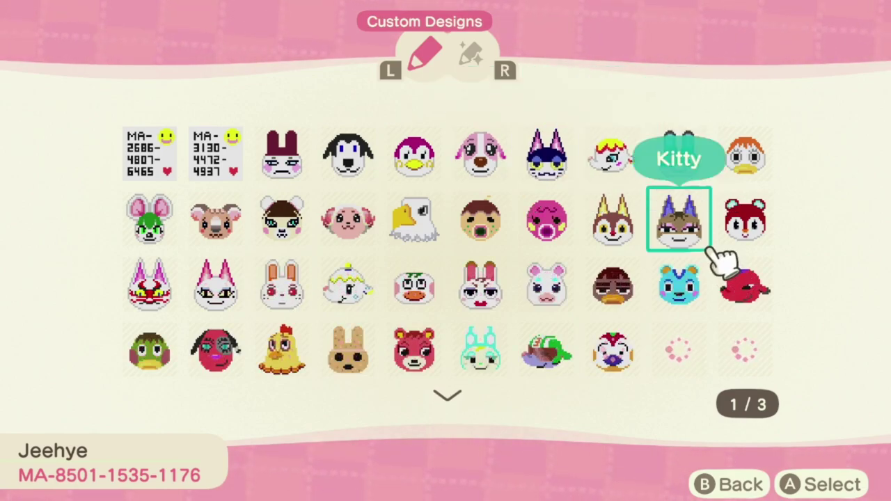
key(Down)
key(Left)
key(Down)
key(Left)
key(Left)
key(Left)
key(Left)
key(Up)
key(Left)
key(Up)
key(Up)
key(Left)
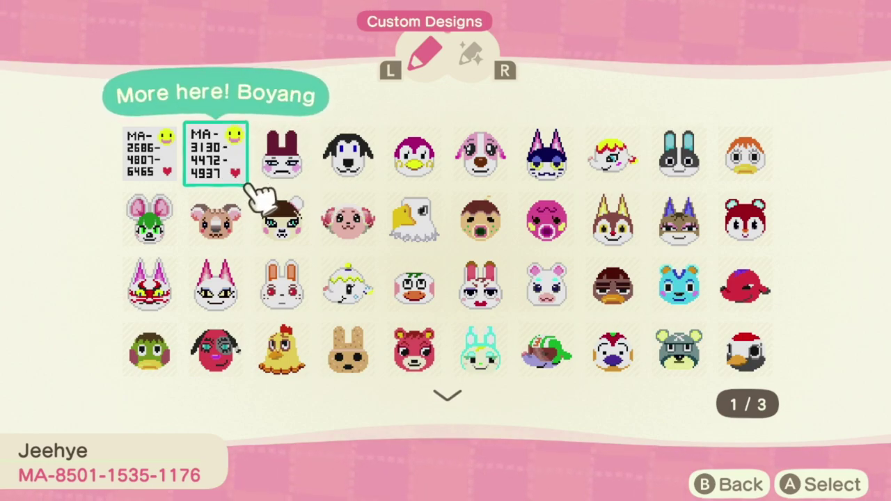
key(Left)
key(Right)
key(Left)
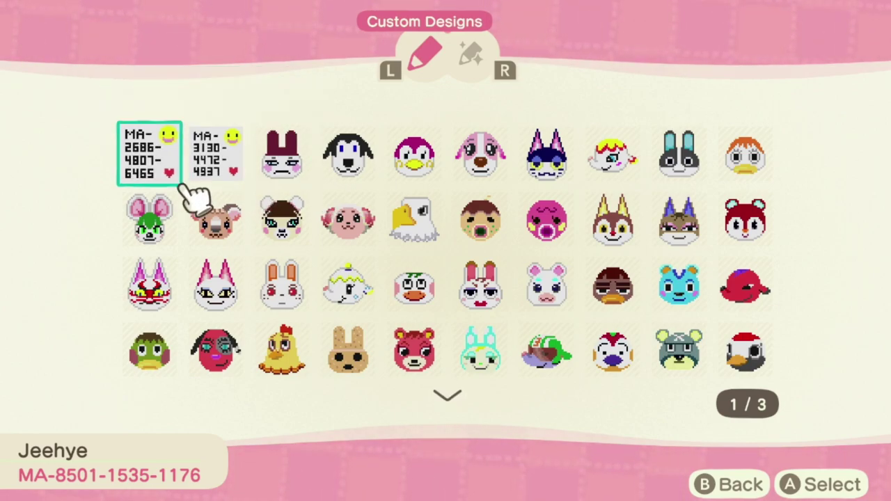
key(Right)
key(Right)
key(Right)
key(Right)
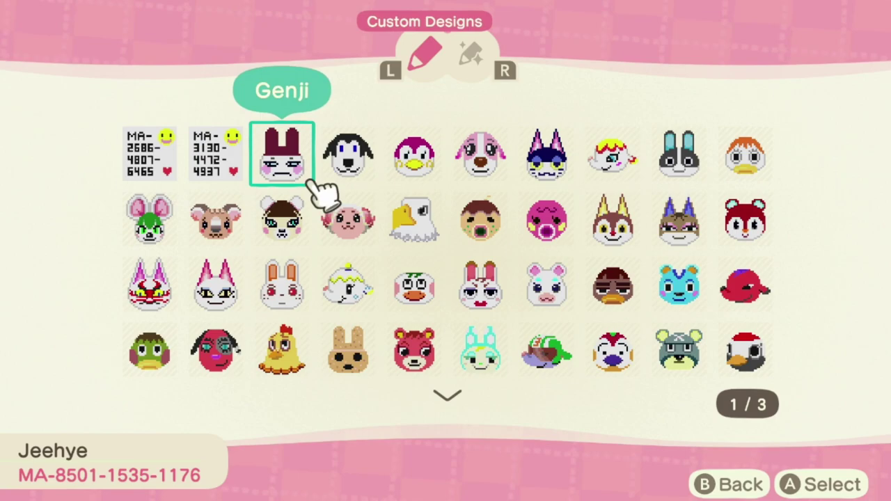
key(Right)
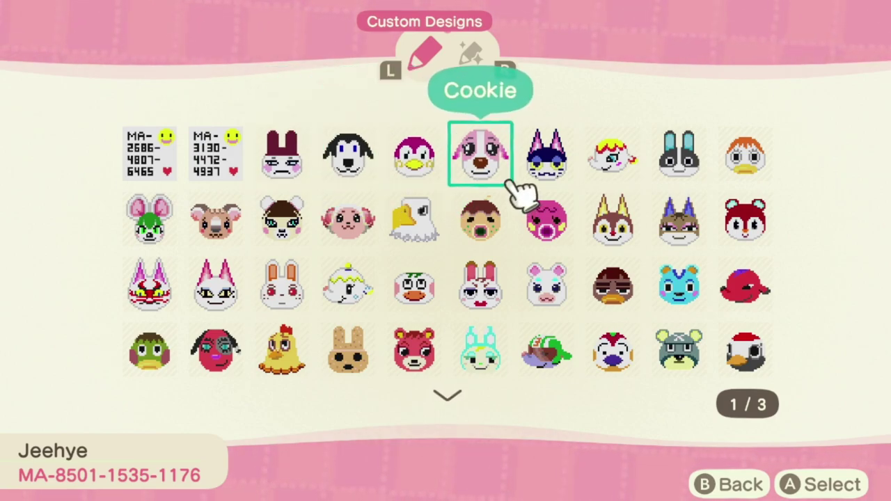
key(Right)
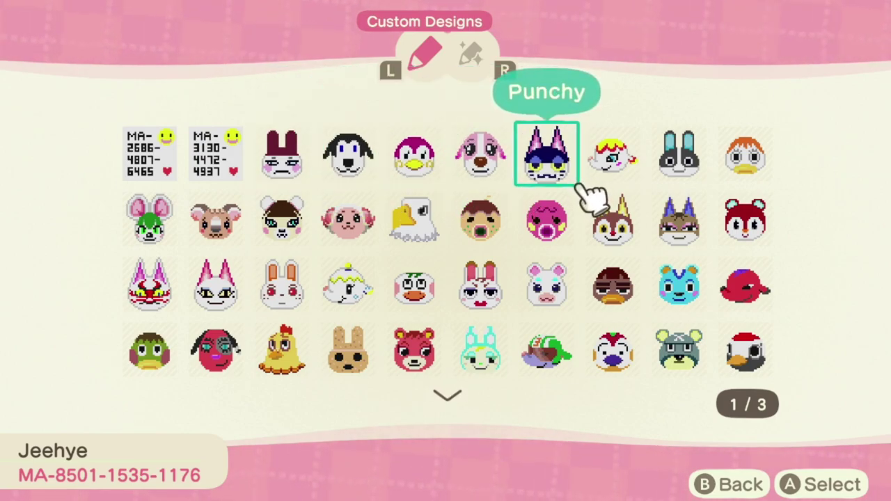
key(Left)
key(Left)
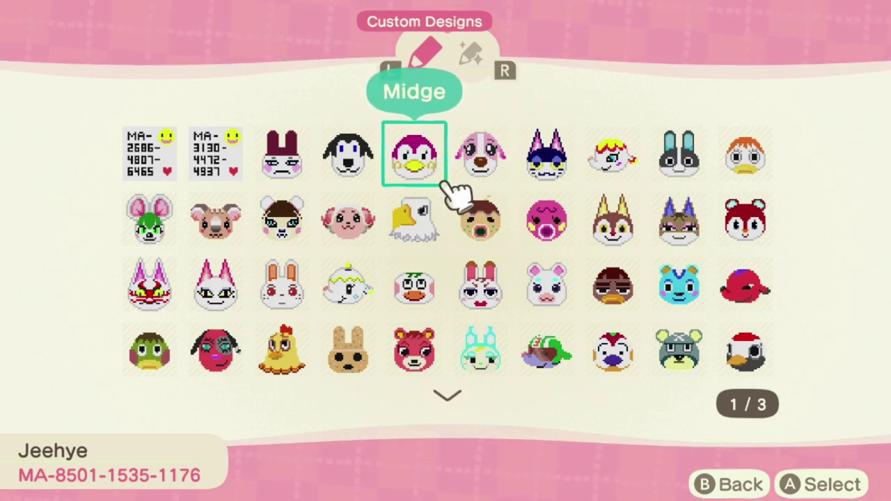
key(Down)
key(Down)
key(Left)
key(Up)
key(Right)
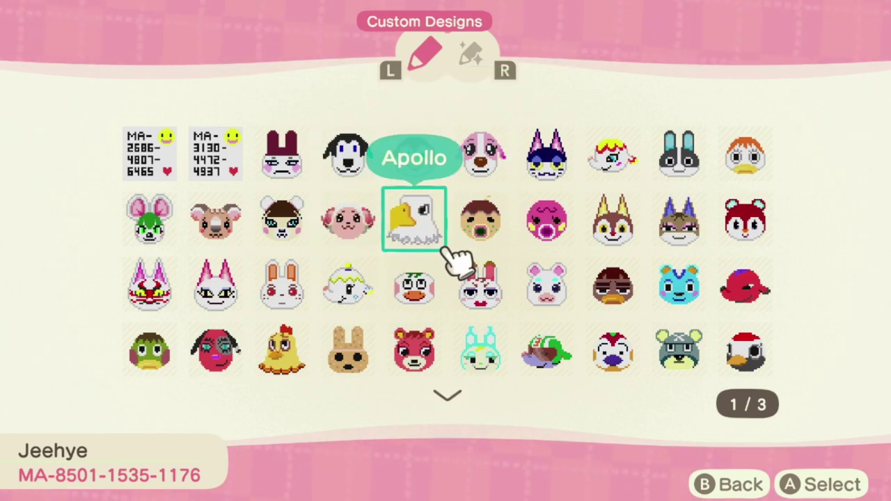
Browse the second and third pages of designs, including the wolf and cat faces
key(Right)
key(Down)
key(Down)
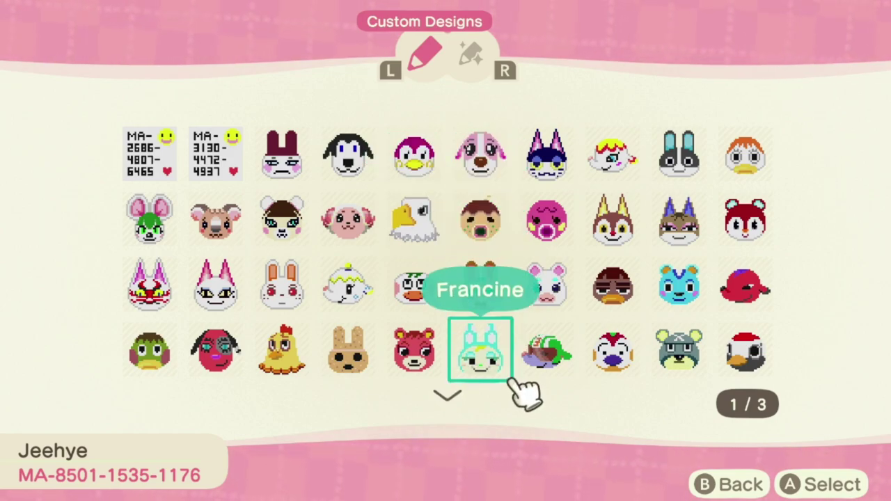
key(Down)
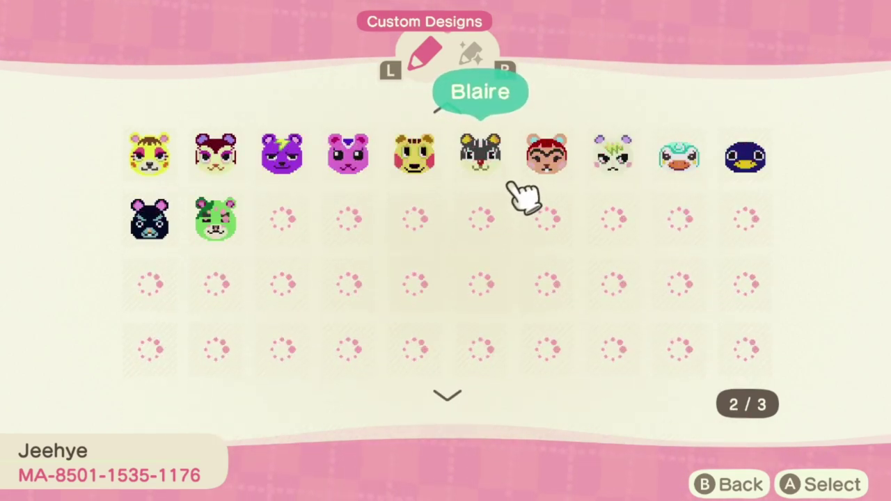
key(Down)
key(Down)
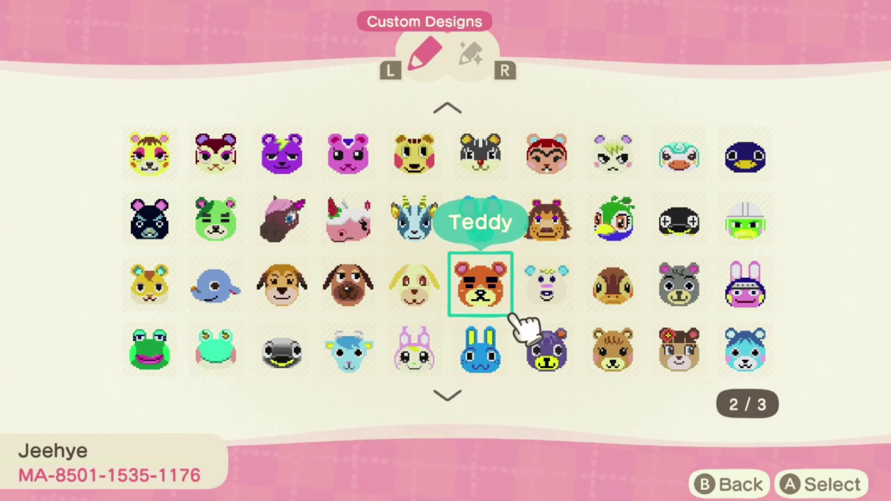
key(Down)
key(Left)
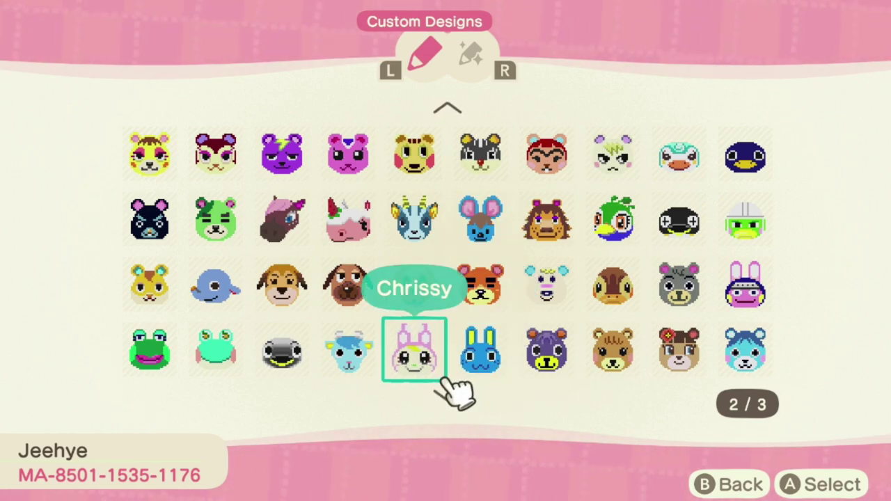
key(Left)
key(Right)
key(Right)
key(Right)
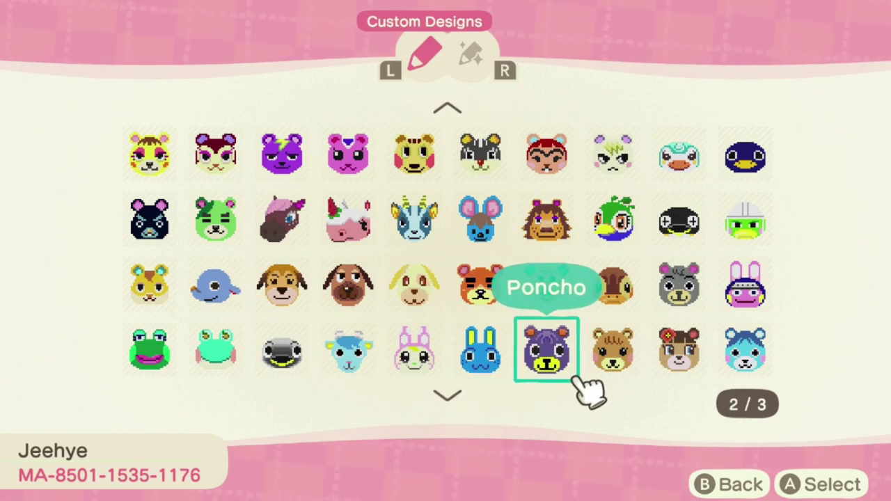
key(Left)
key(Left)
key(Down)
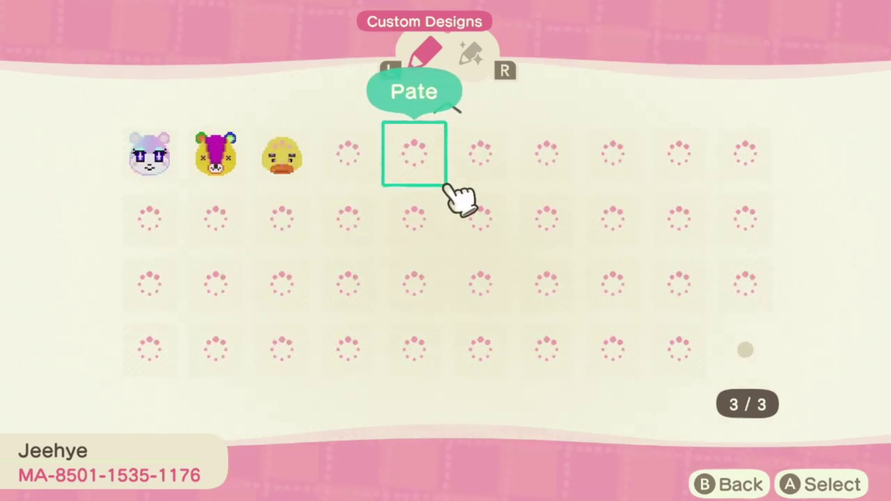
key(Left)
key(Left)
key(Left)
key(Down)
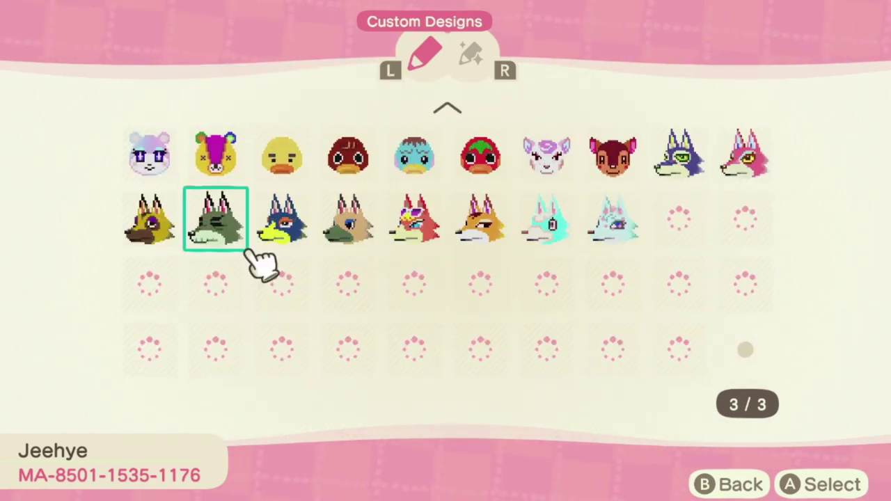
key(Down)
key(Right)
key(Right)
key(Right)
key(Right)
key(Right)
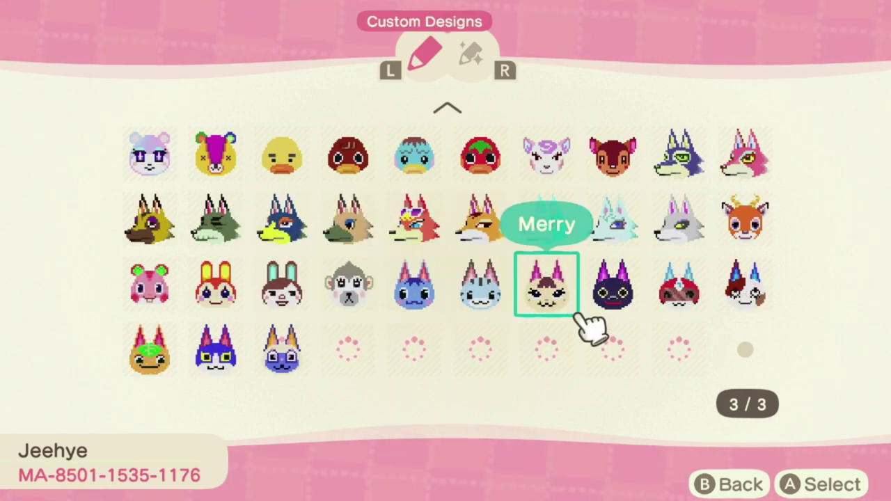
key(Down)
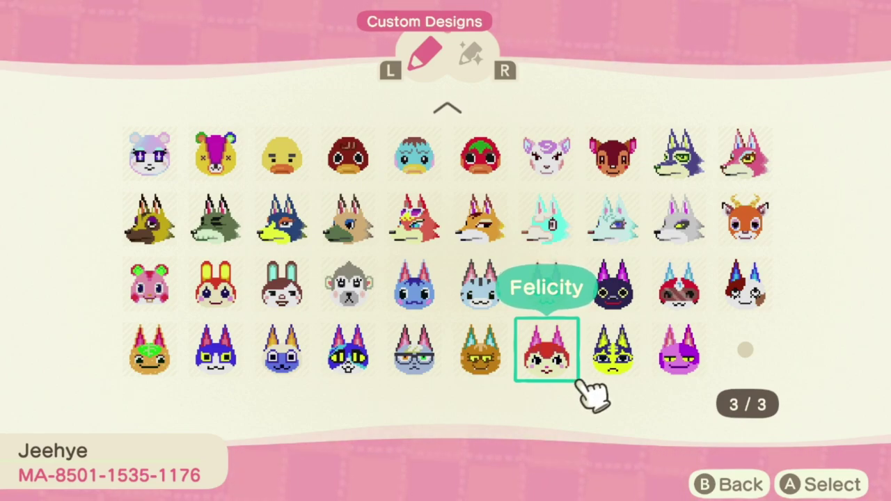
Return to page 1 and choose Zucker's slot for the downloaded design
key(Left)
key(Up)
key(Up)
key(Up)
key(Up)
key(Up)
key(Up)
key(Up)
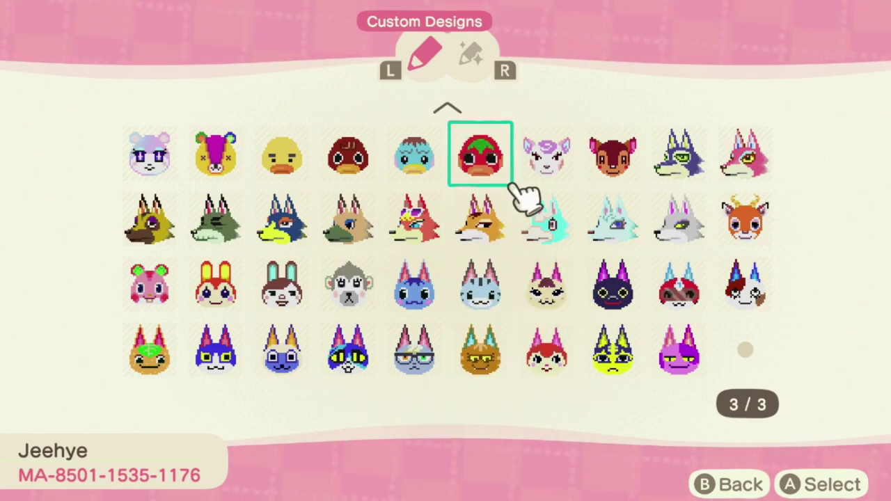
key(Up)
key(Up)
key(Up)
key(Up)
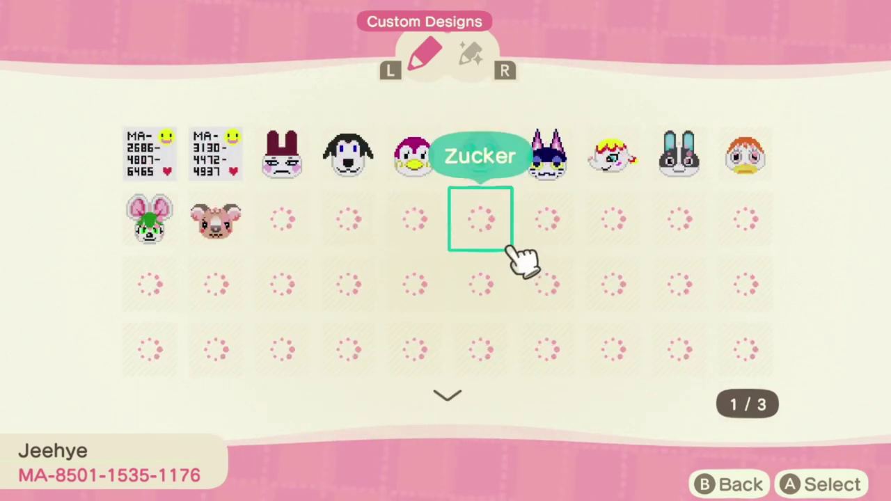
key(Down)
key(Up)
key(Right)
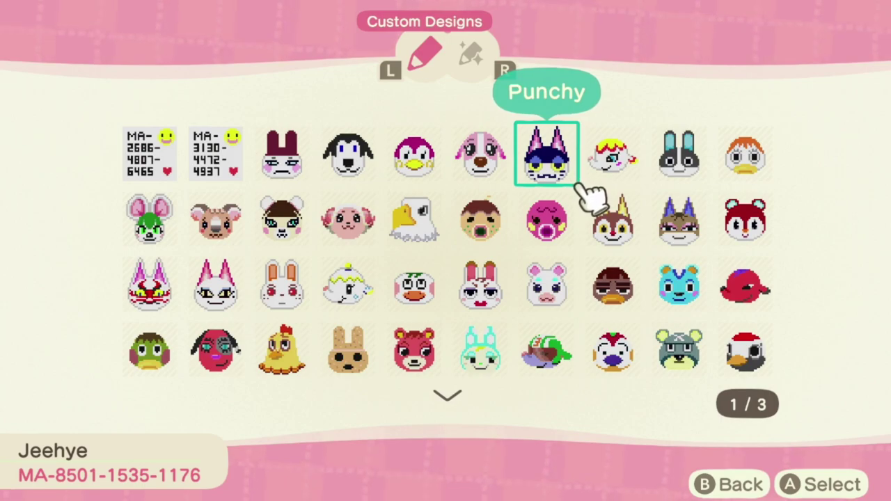
key(Down)
key(Left)
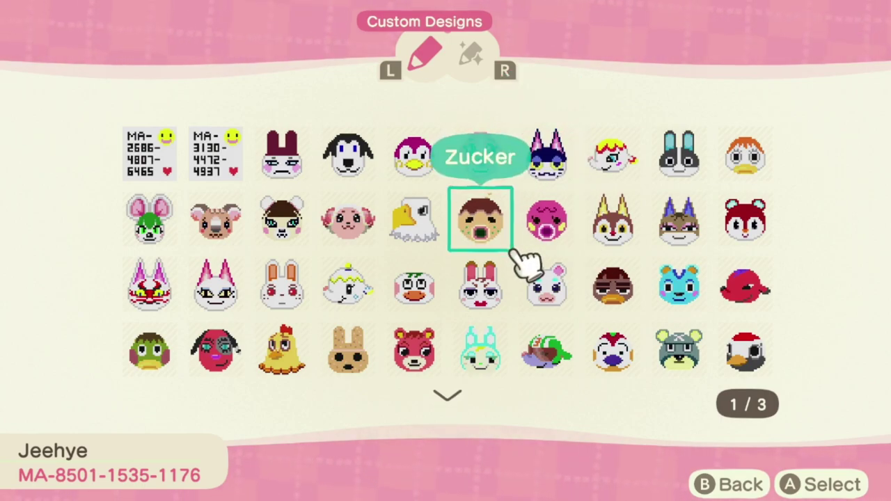
key(Return)
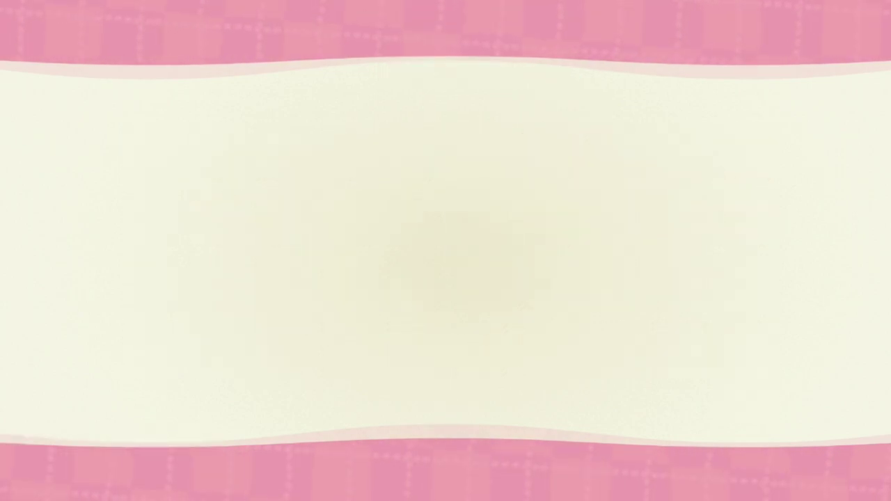
Confirm saving the downloaded design and browse the villager face designs in Custom Designs
key(Return)
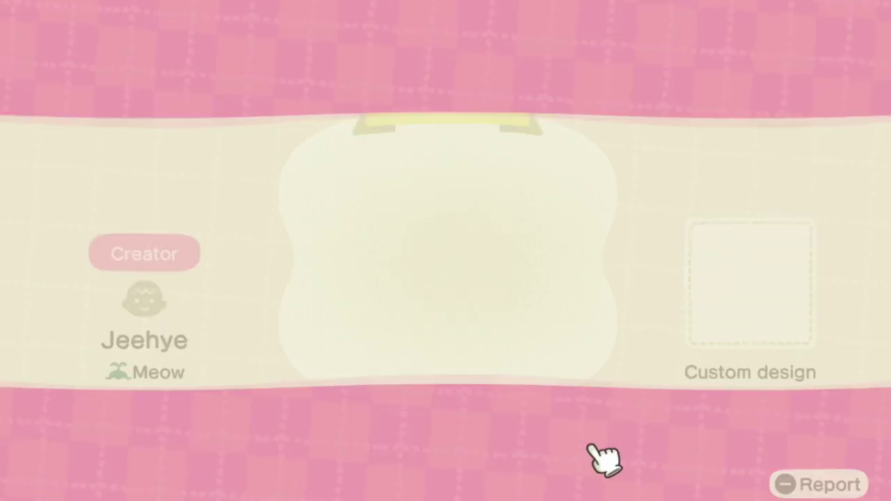
key(Return)
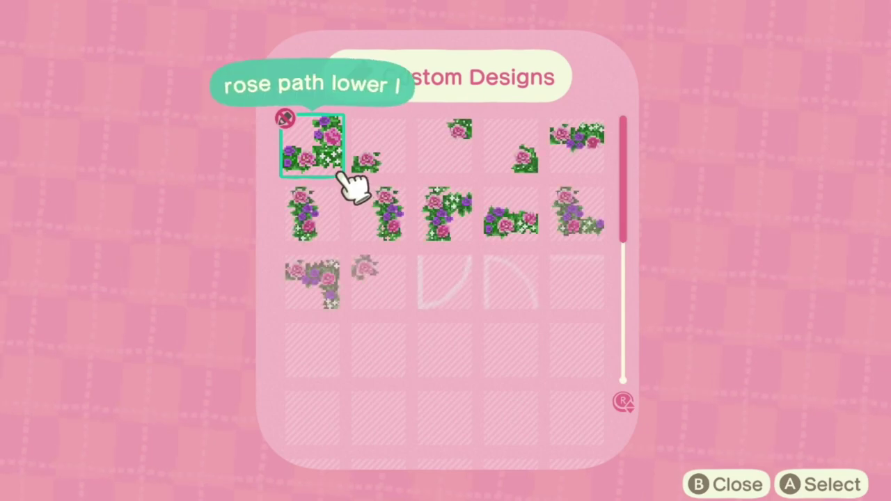
key(Down)
key(Down)
key(Down)
key(Down)
key(Right)
key(Down)
key(Right)
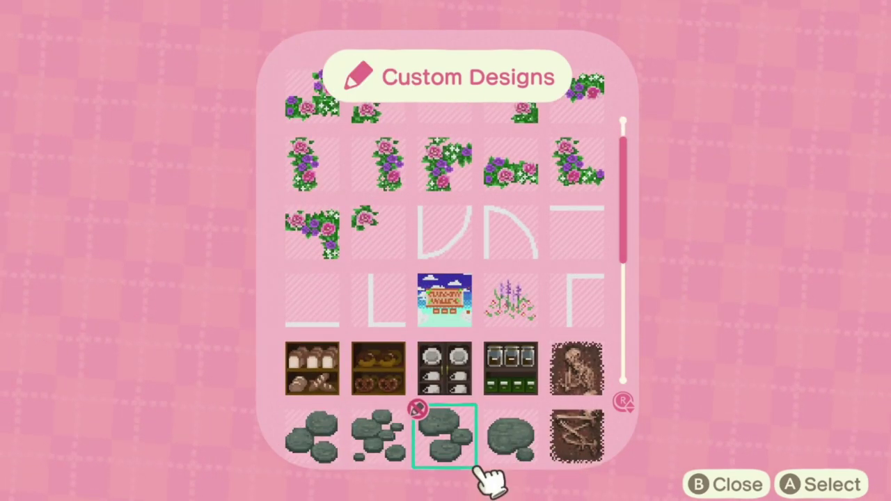
key(Down)
key(Down)
key(Down)
key(Down)
key(Right)
key(Right)
key(Up)
key(Left)
Settle on Bam's design, confirm overwriting the Punchy slot, and close Custom Designs
key(Left)
key(Left)
key(Down)
key(Up)
key(Left)
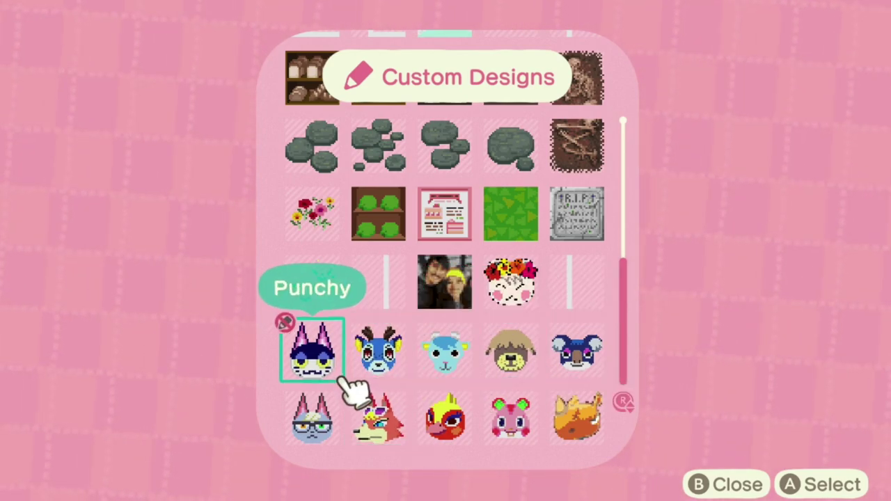
key(Return)
key(Return)
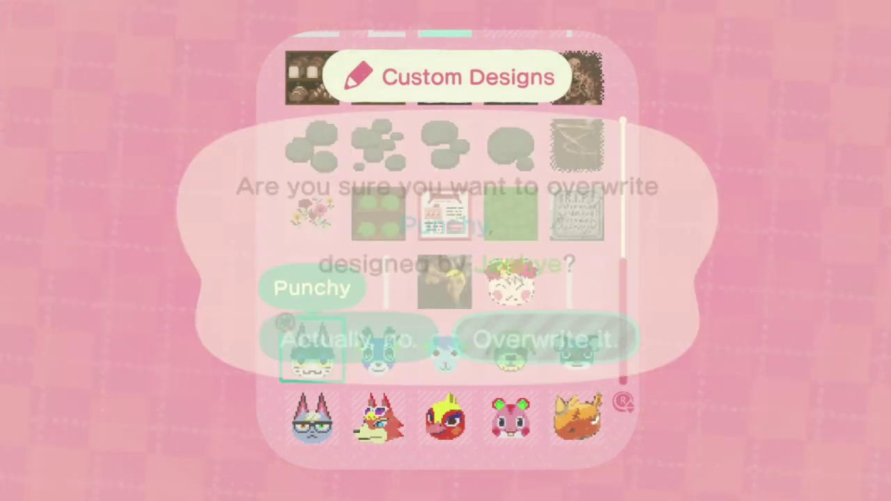
key(Escape)
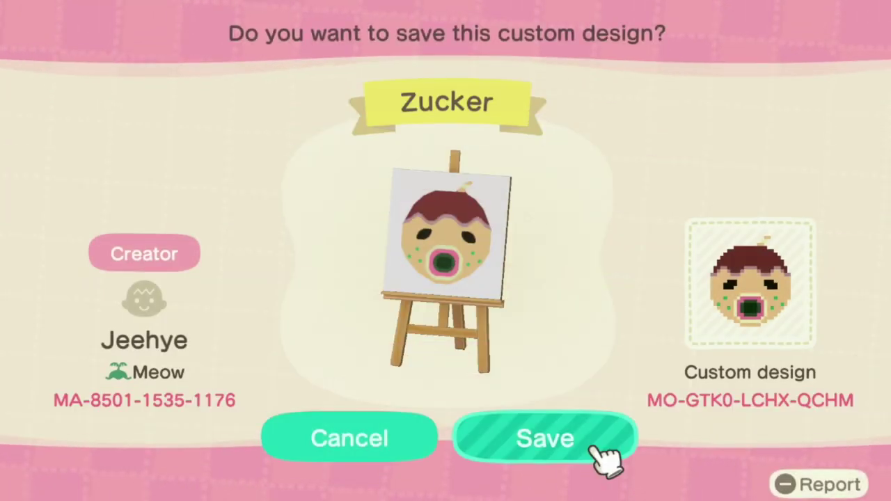
Confirm the Zucker save, choose 'All done!' at the kiosk, and walk out of Able Sisters
key(Return)
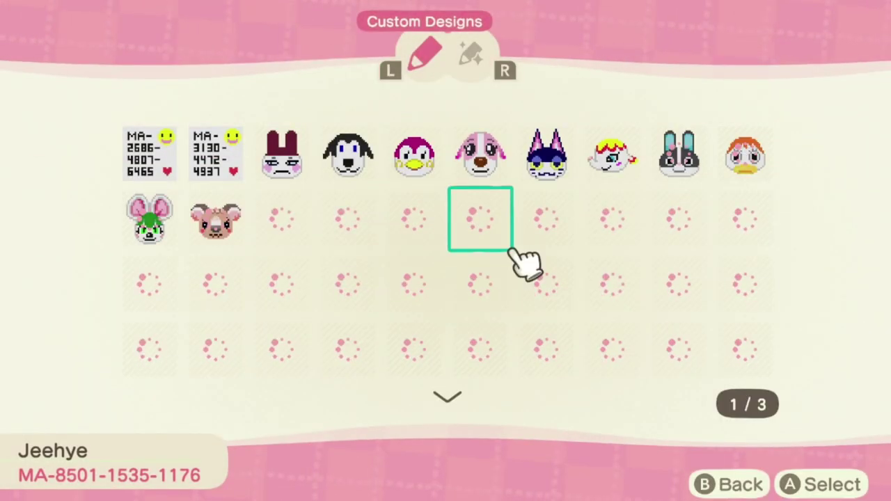
key(Escape)
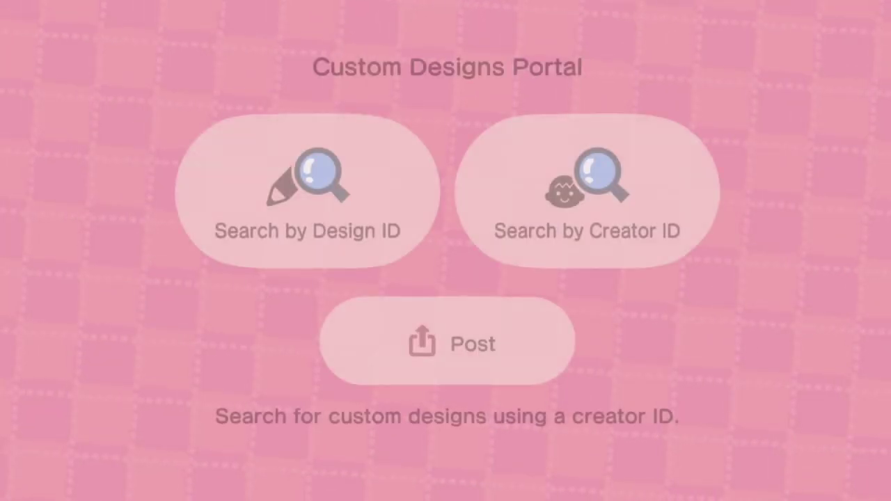
key(Escape)
key(Right)
key(Return)
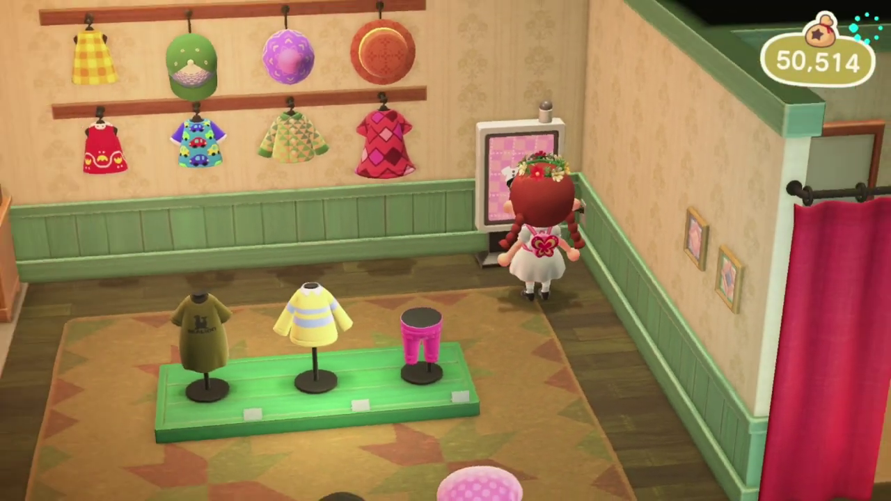
key(Down)
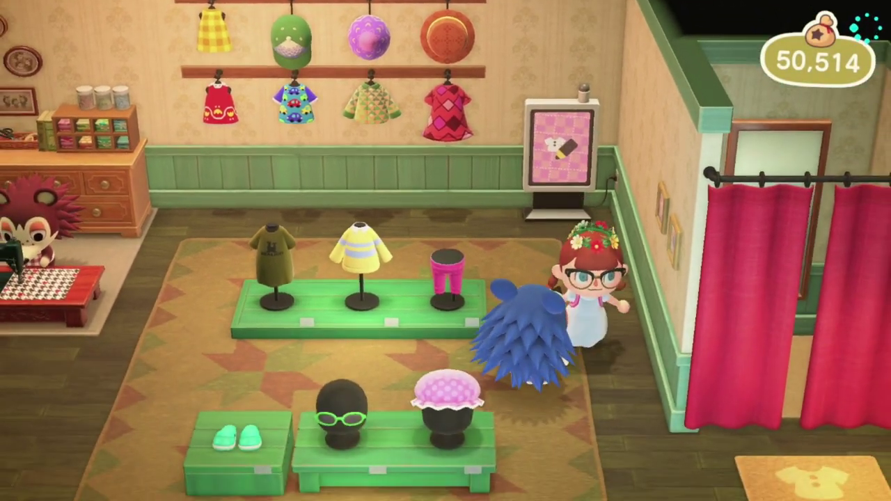
key(Down)
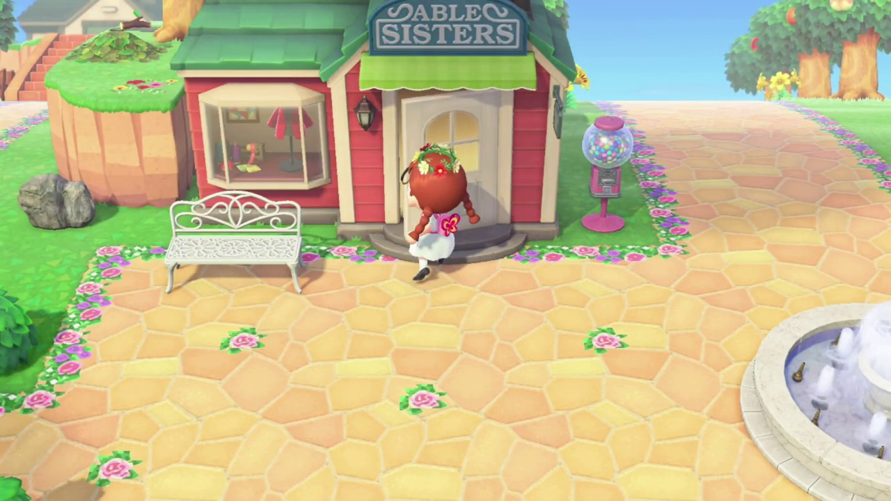
Walk from the plaza up the flower-lined path to the neighbour's house sign
key(Left)
key(Up)
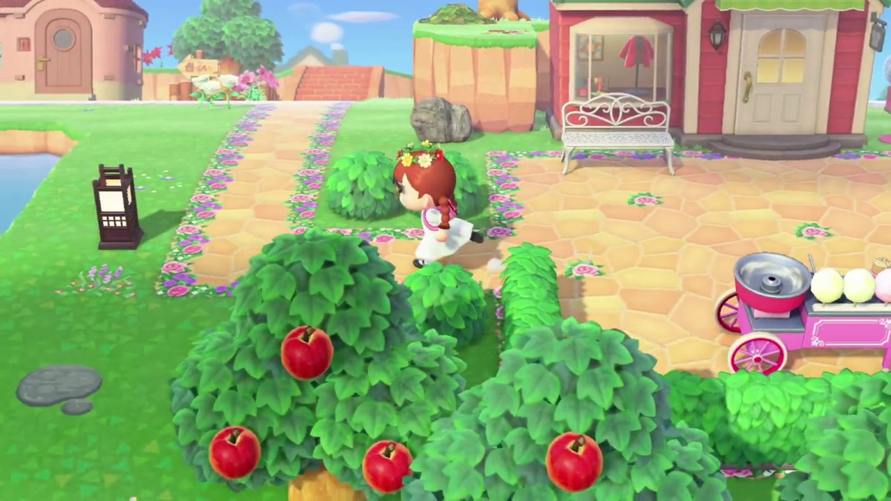
key(Up)
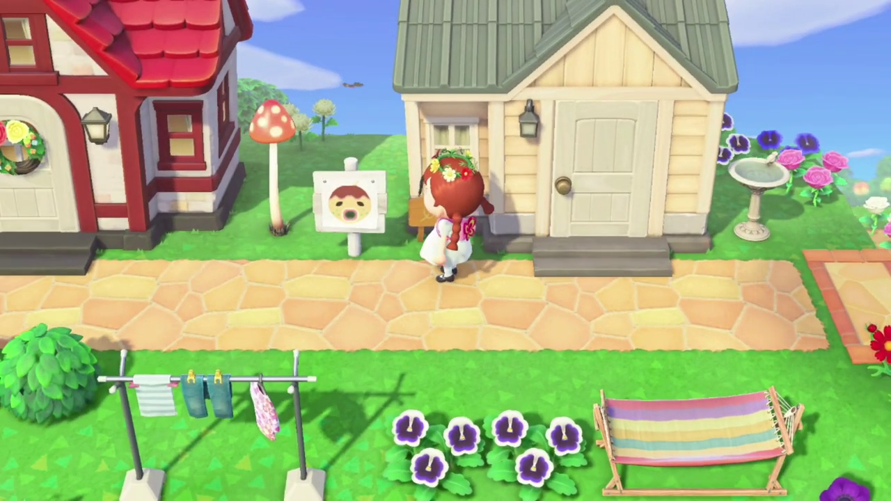
key(Down)
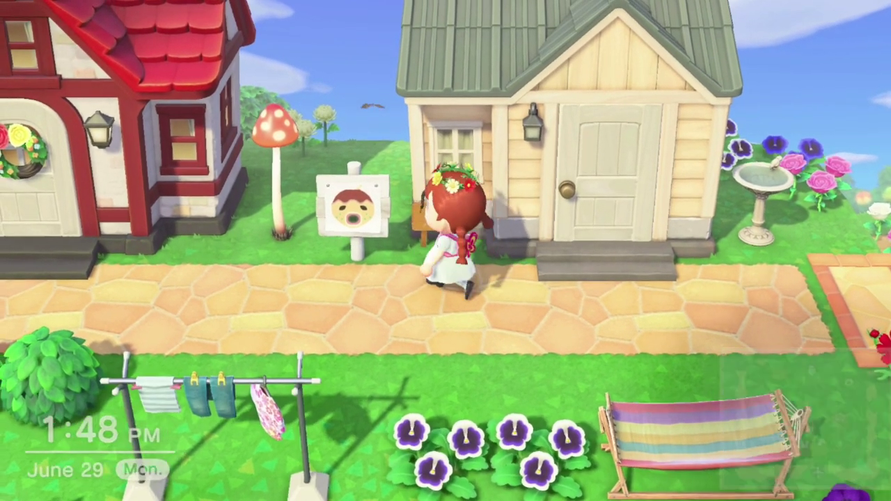
key(Left)
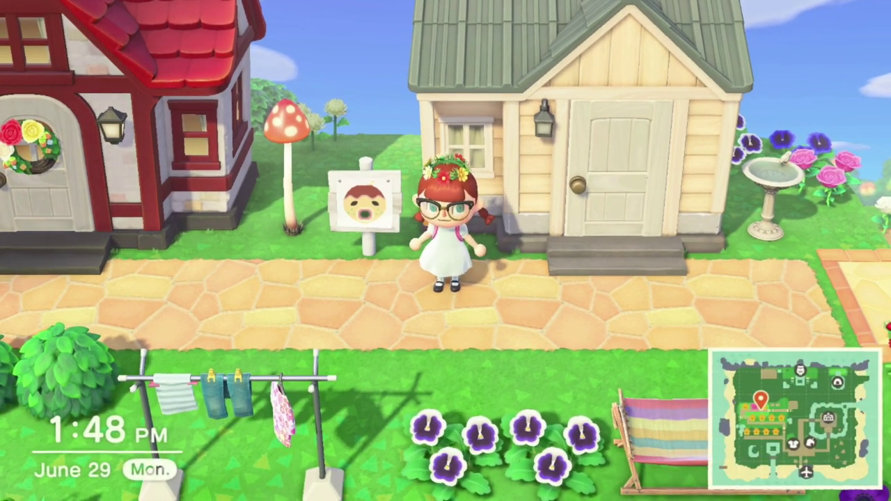
key(Left)
Lower the camera to view the octopus face design on the sign, then head back down the path
key(Down)
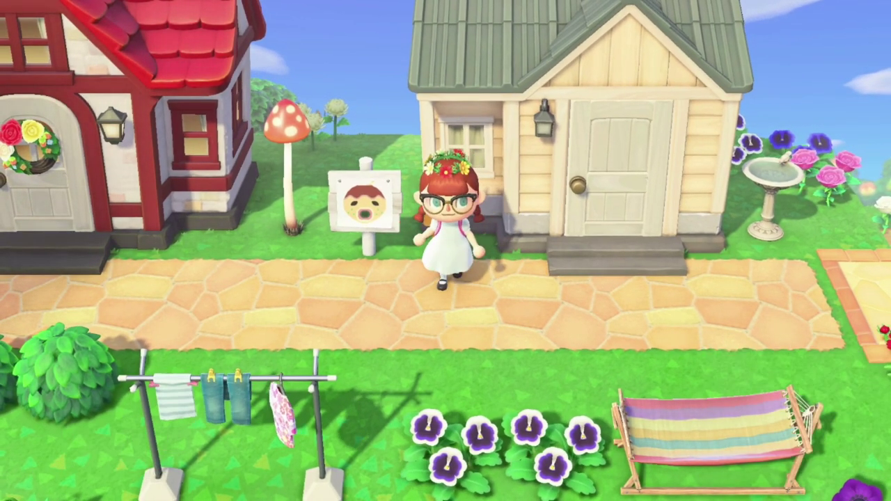
key(Up)
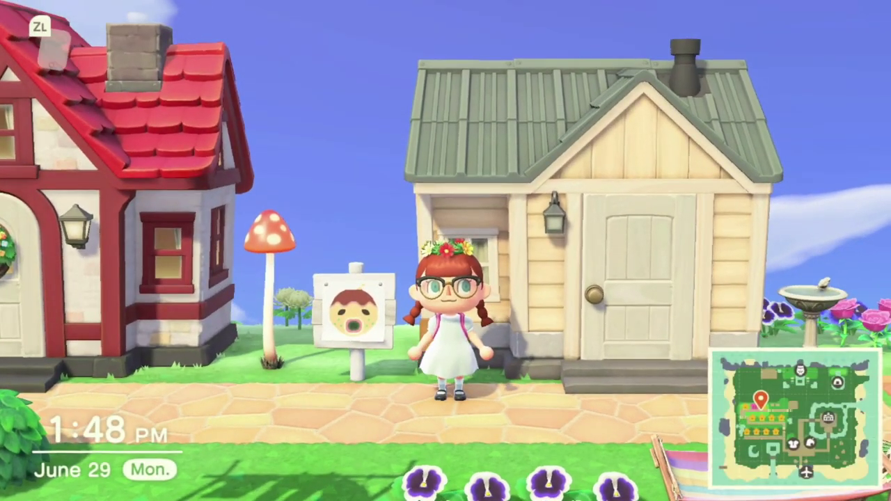
key(Up)
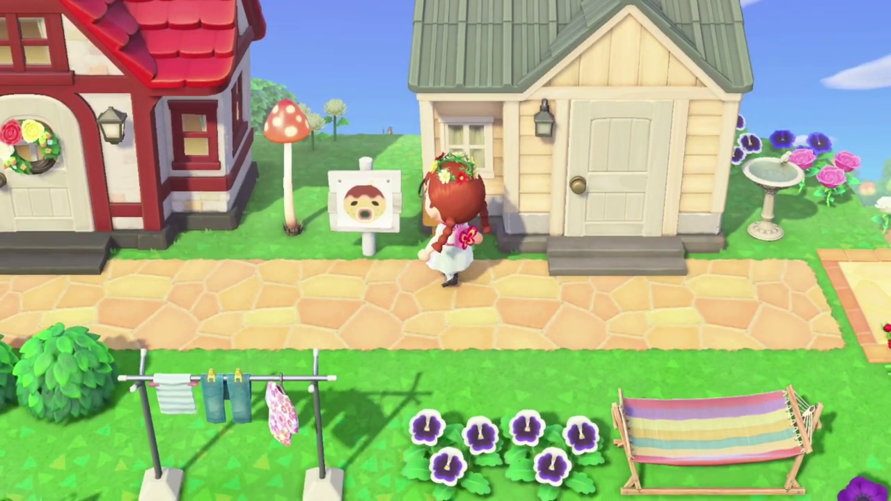
key(Up)
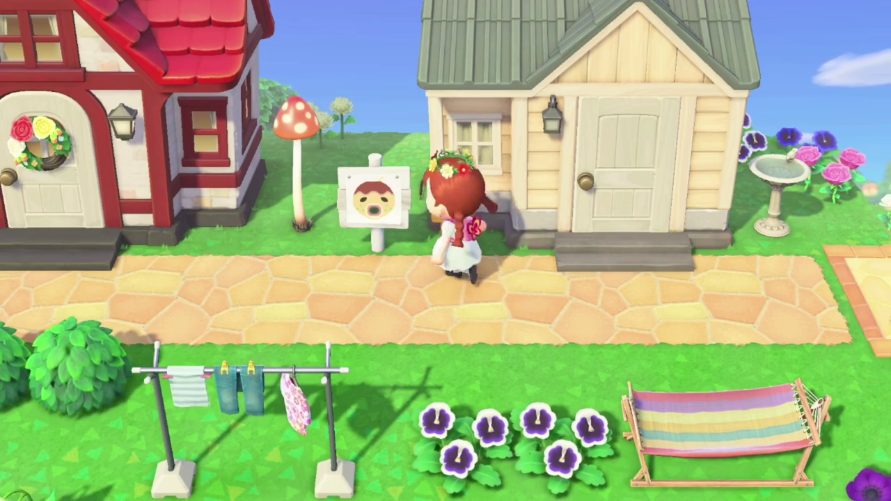
key(Down)
key(Right)
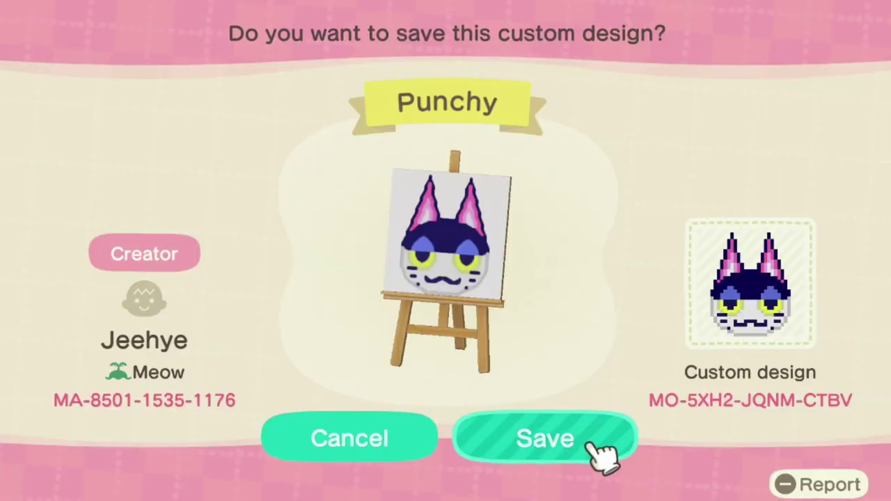
Save the Punchy design by overwriting Zucker's slot
click(544, 438)
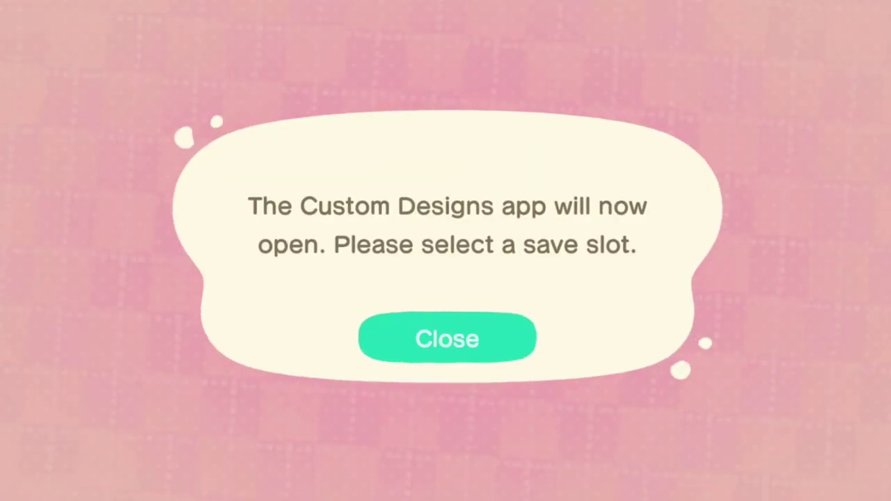
click(503, 348)
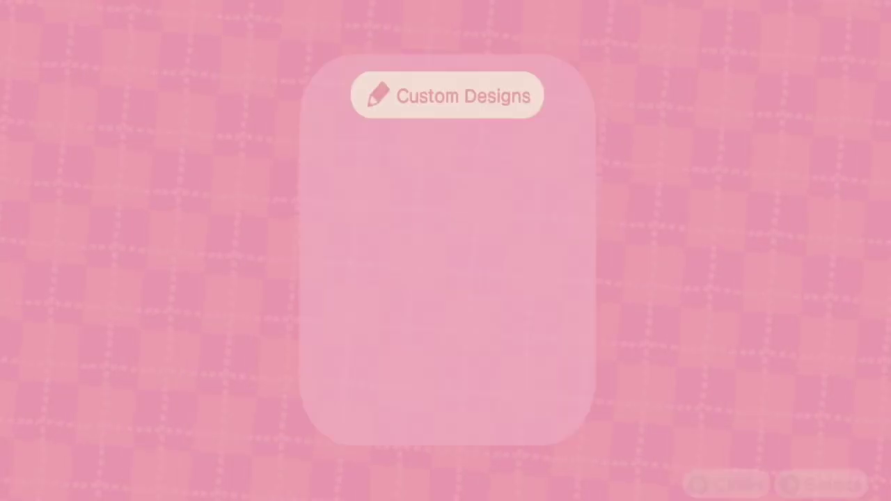
key(Down)
key(Down)
key(Down)
key(Down)
key(Down)
key(Down)
key(Down)
key(Down)
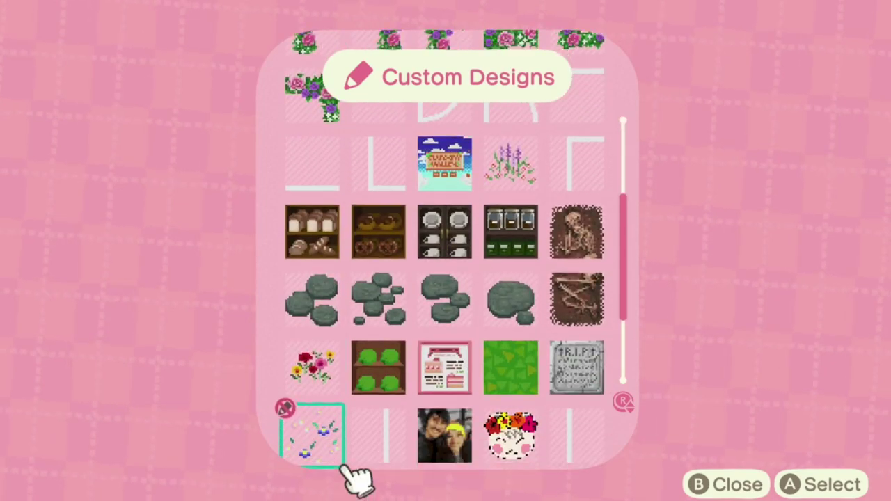
key(Right)
key(Right)
key(Left)
key(Left)
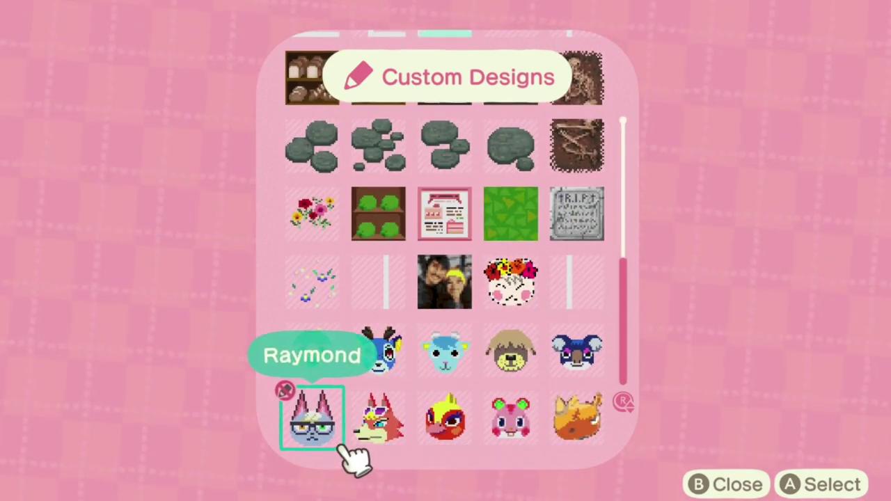
key(Up)
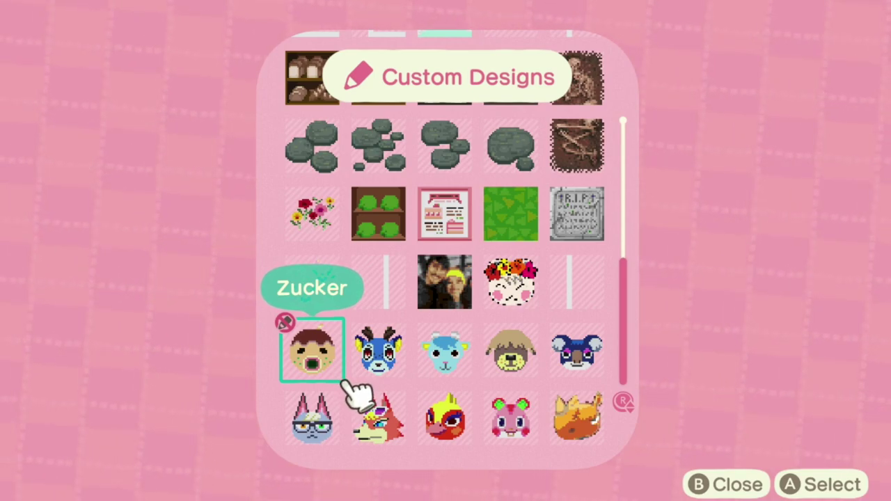
click(345, 382)
click(632, 343)
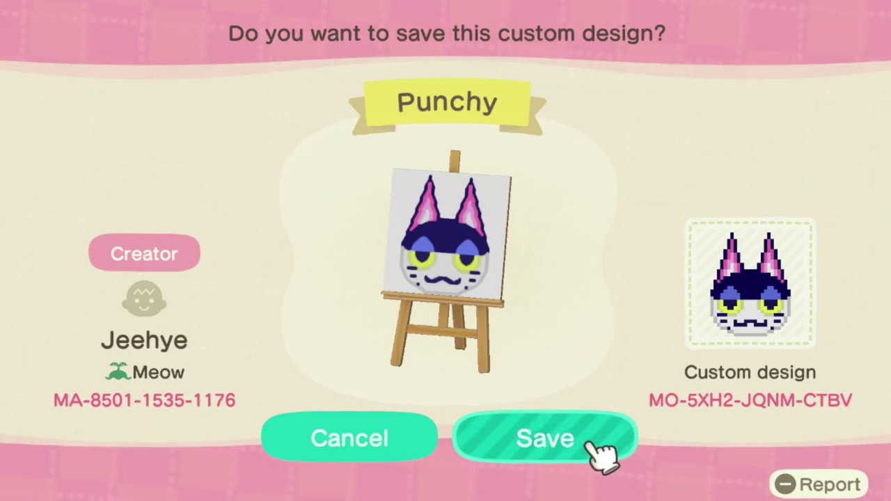
Cancel the repeated save prompt and return to the Custom Designs Portal
key(Left)
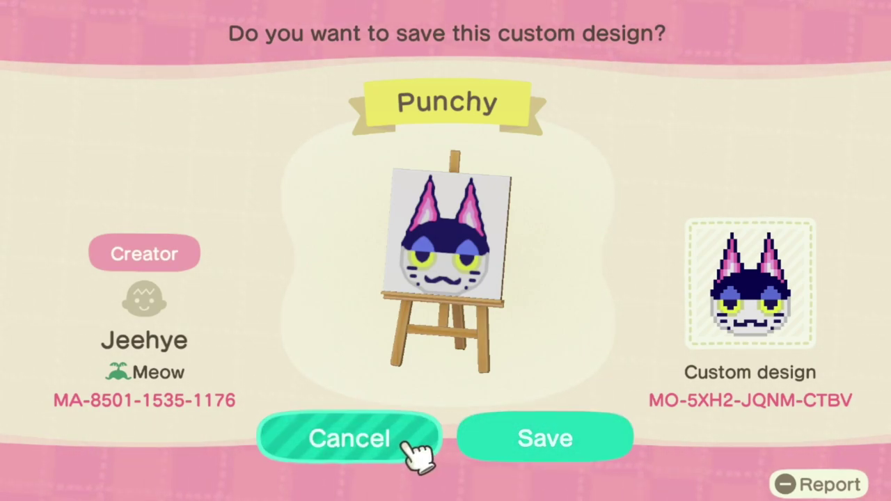
key(Right)
key(Left)
click(417, 454)
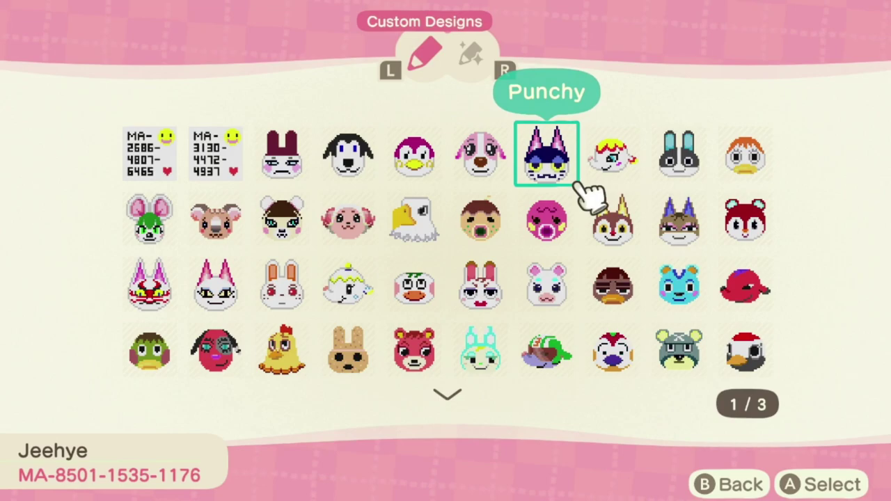
key(Escape)
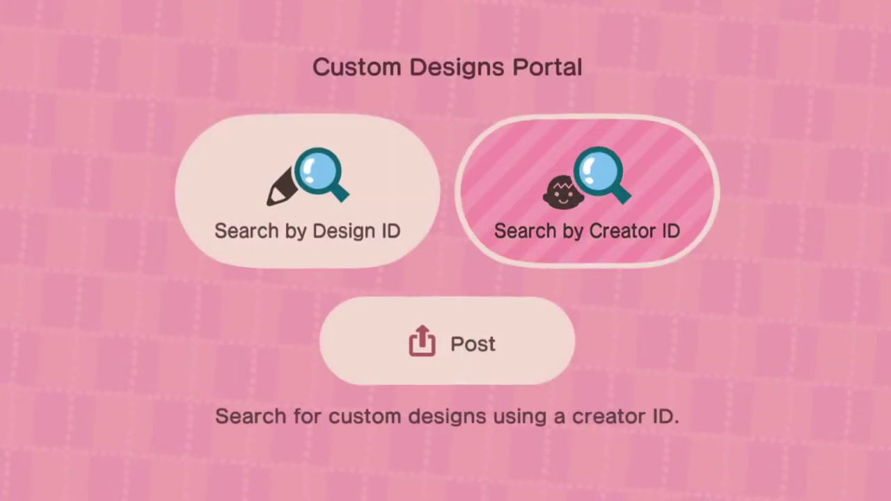
Finish with the kiosk via 'All done!' and minimize PhotoFiltre 7 to reveal the acpatterns.com editor
key(Escape)
click(628, 358)
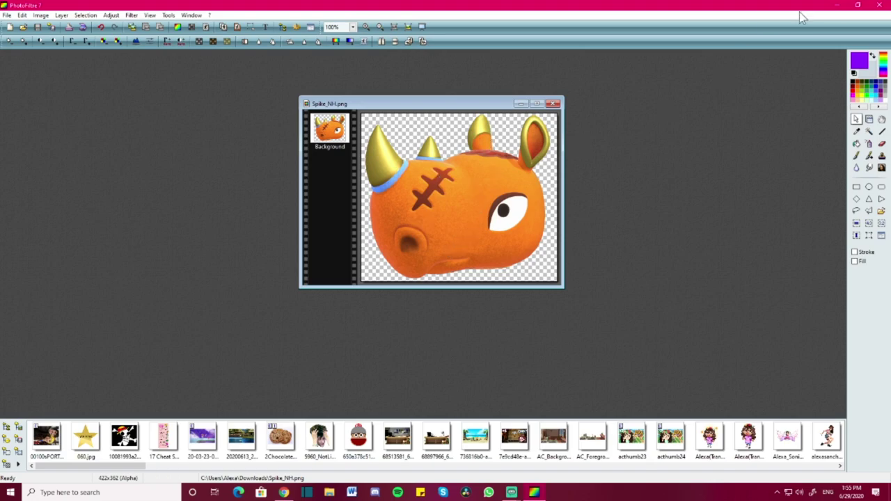
click(839, 7)
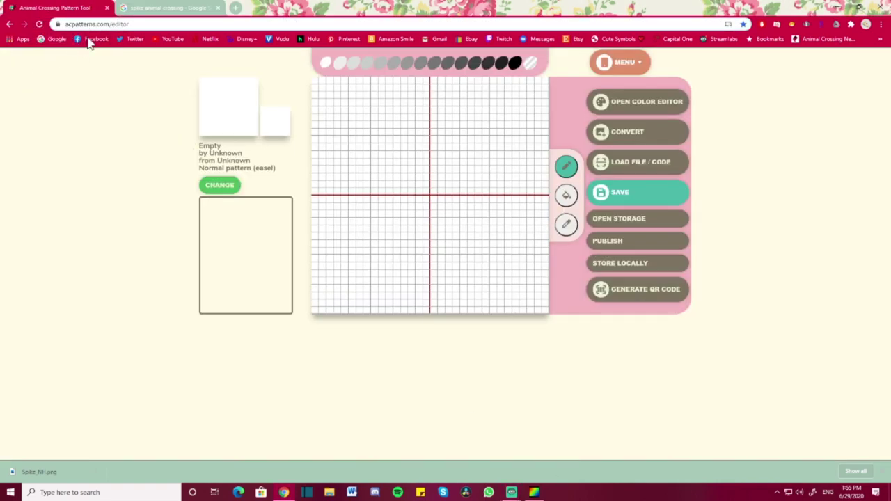
Open the pattern details and dismiss the invalid-name warning for the placeholder title
click(220, 184)
double_click(469, 99)
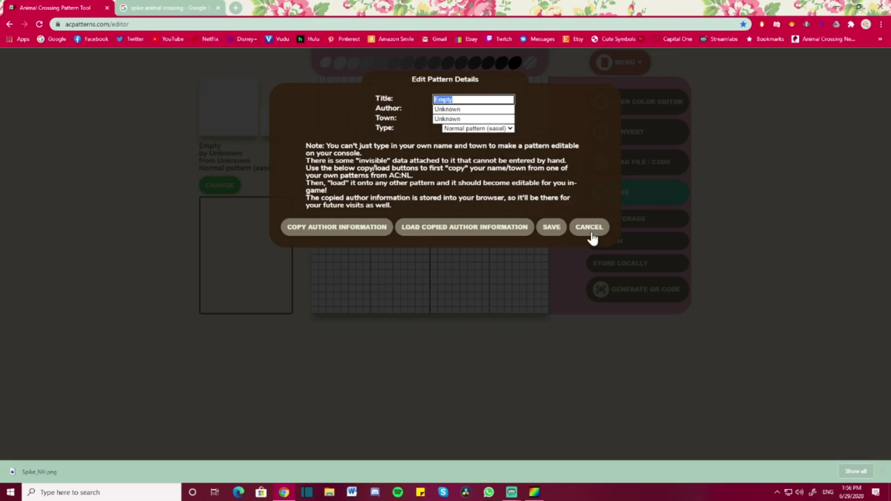
key(Return)
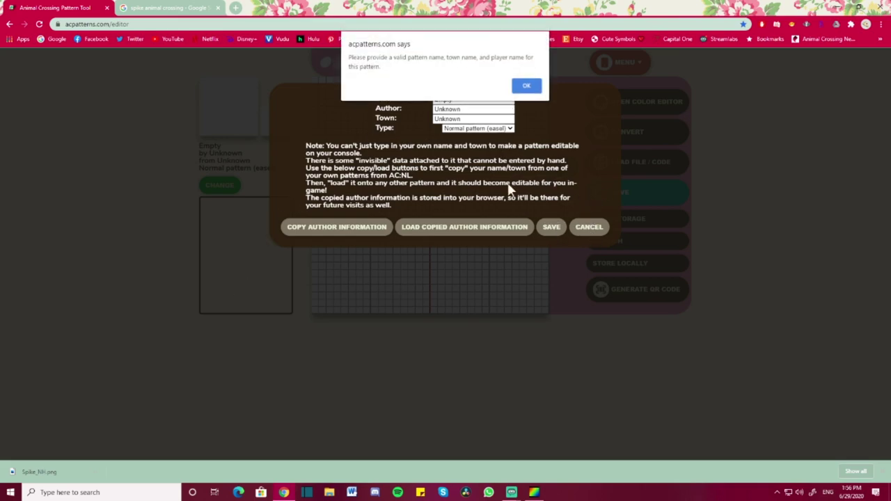
click(529, 87)
Retitle the pattern 'Spike', enter the author and town names, and save
double_click(464, 101)
text(Spike)
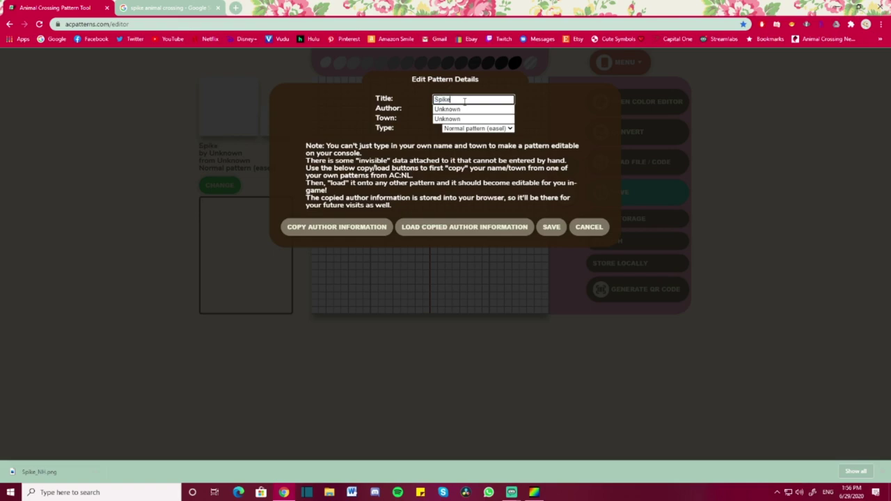
double_click(462, 109)
text(Alexa)
double_click(470, 118)
text(Mapleton)
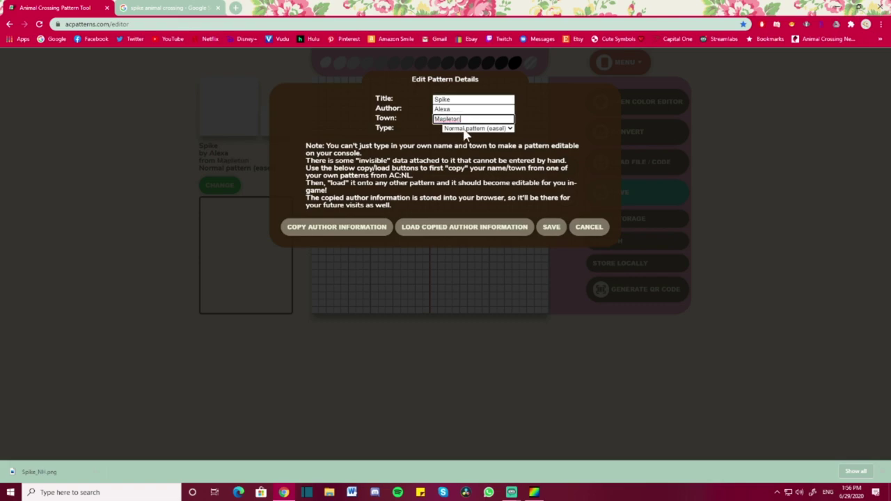
click(551, 230)
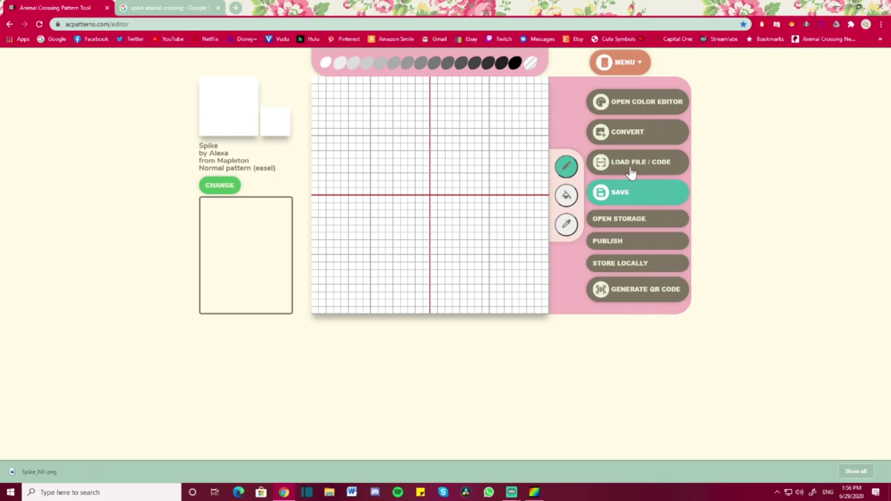
Load Spike_NH.png from Downloads into Convert Image, nudge the crop, then switch to PhotoFiltre
click(645, 136)
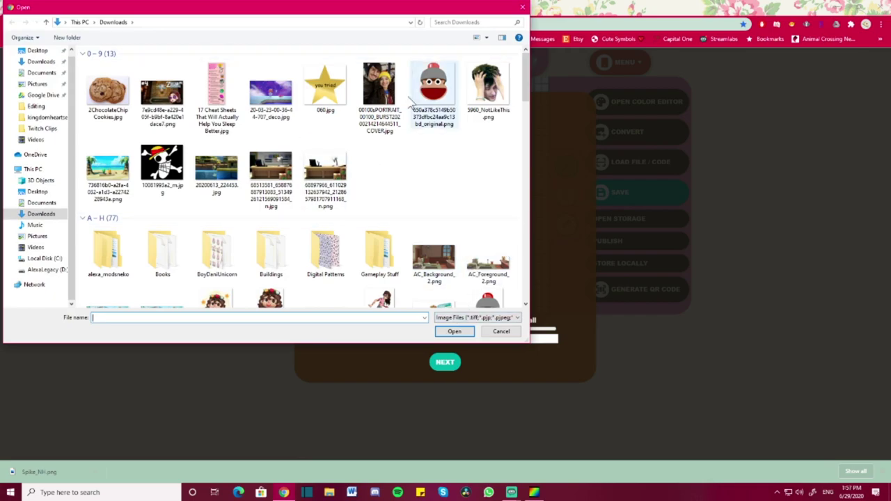
scroll(471, 159, down, 3)
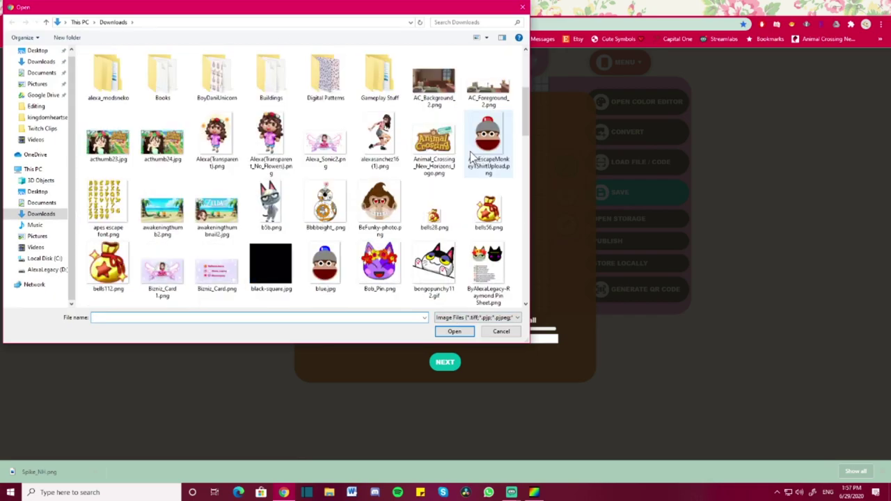
scroll(472, 157, down, 5)
double_click(419, 273)
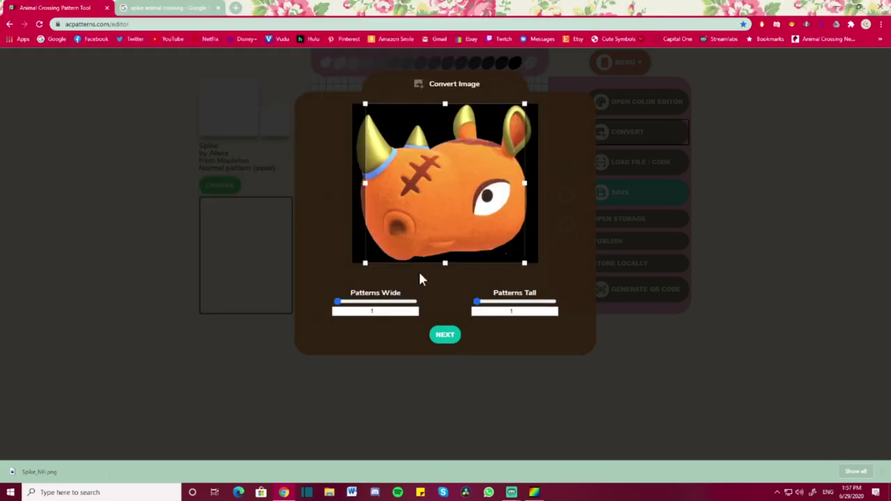
mouse_move(498, 206)
mouse_down()
mouse_move(470, 207)
mouse_move(494, 197)
mouse_up()
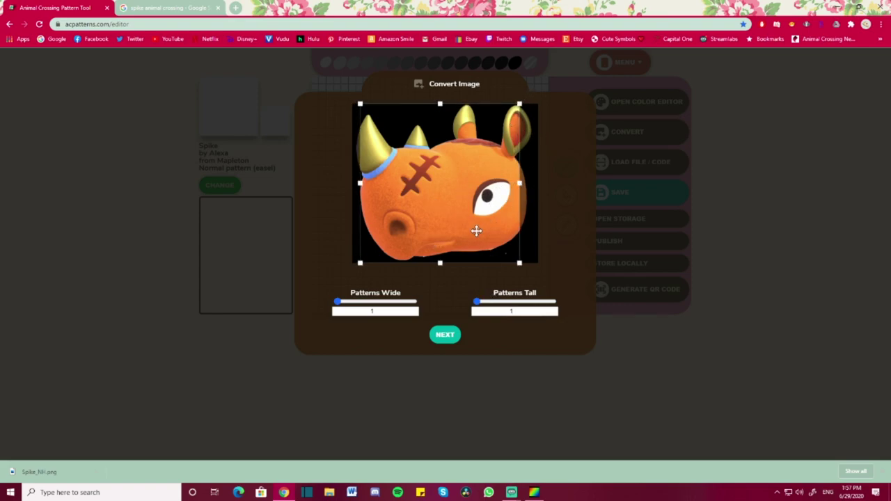
click(534, 492)
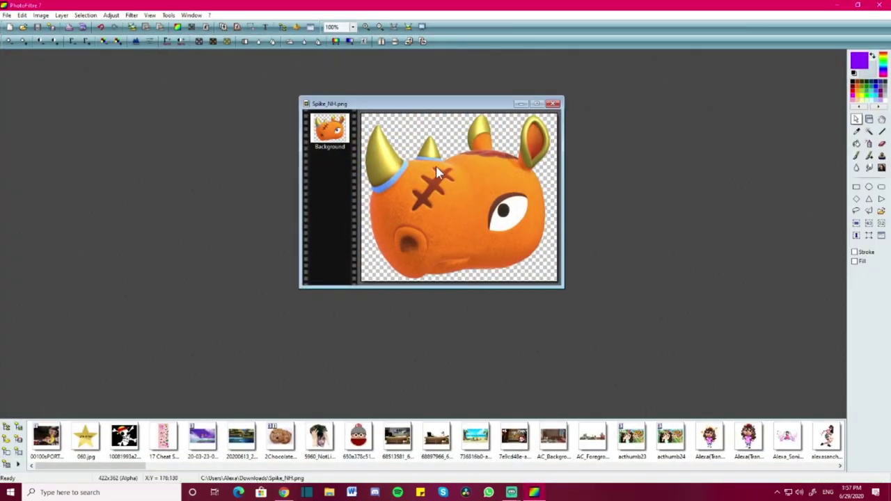
Resize the Spike_NH.png canvas to 500 wide by 400 high
right_click(378, 126)
right_click(555, 222)
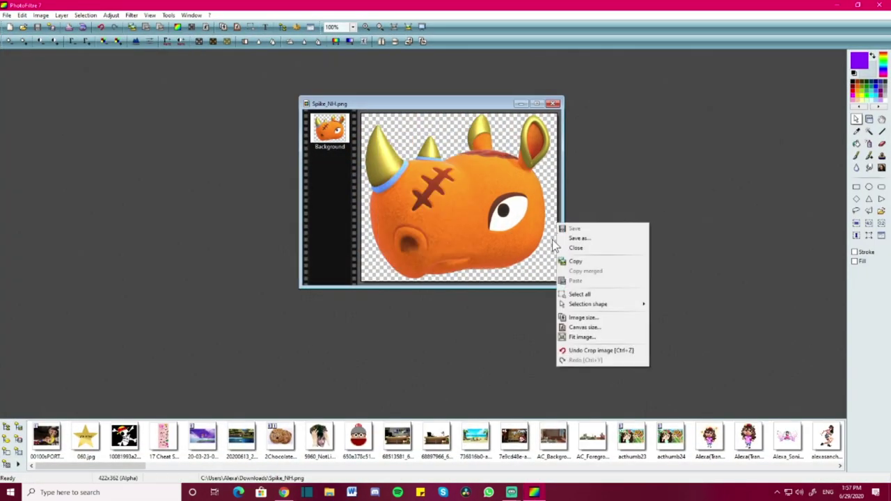
right_click(552, 239)
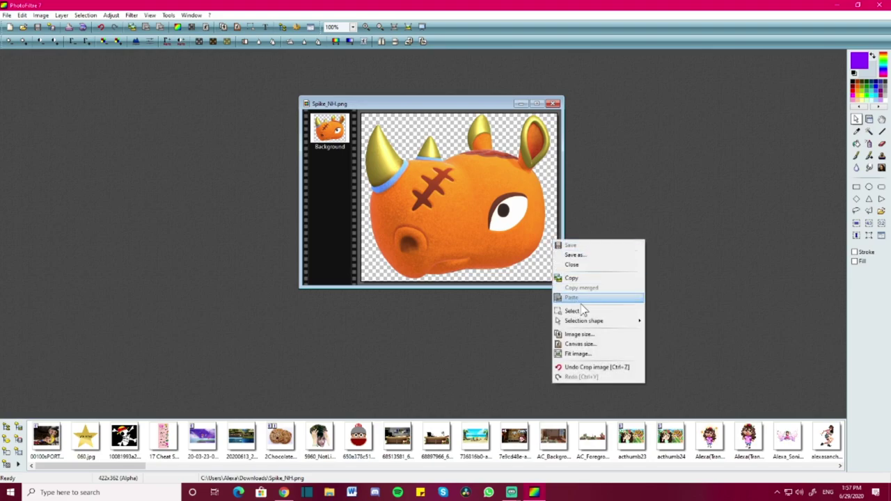
click(600, 345)
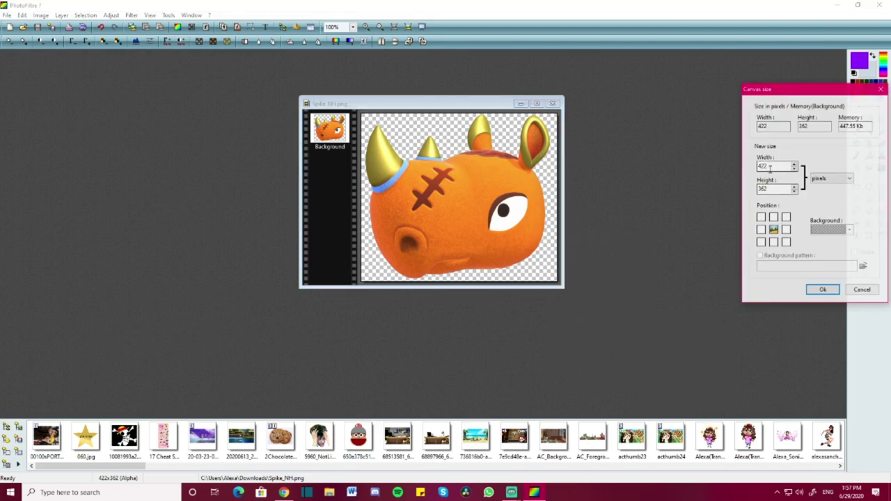
text(500)
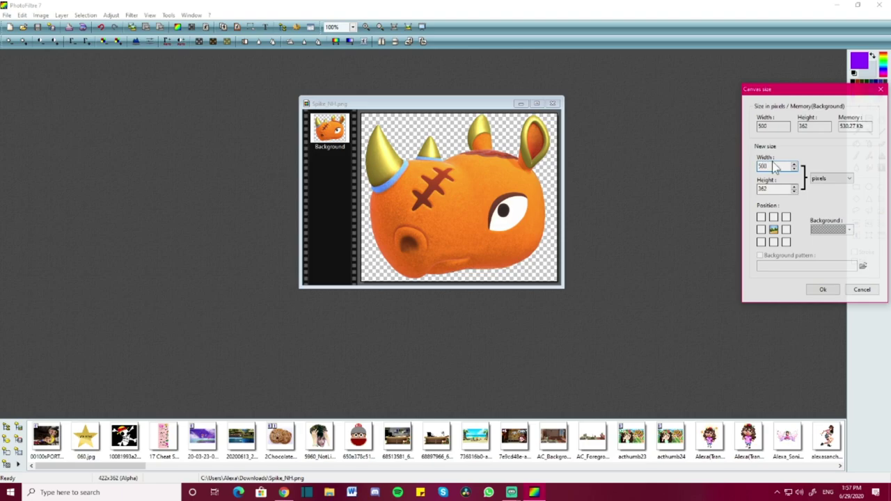
key(Tab)
text(400)
click(831, 293)
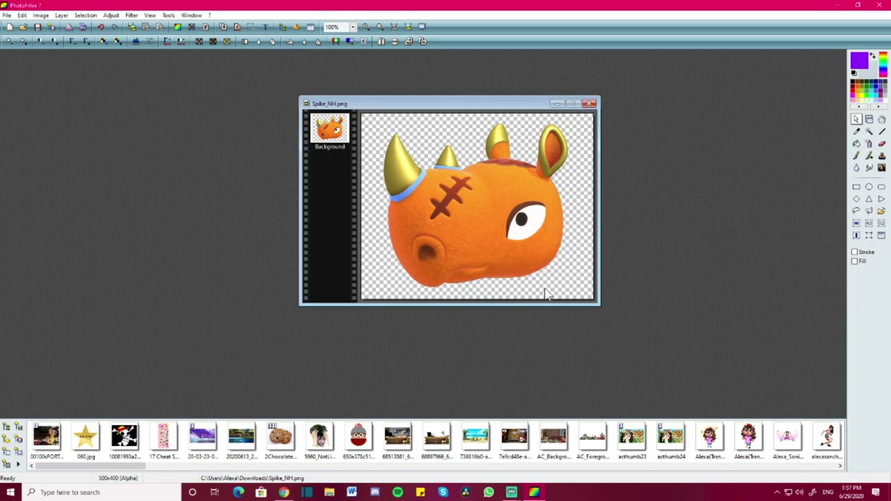
Save the resized image as PNG and return to Chrome
click(64, 28)
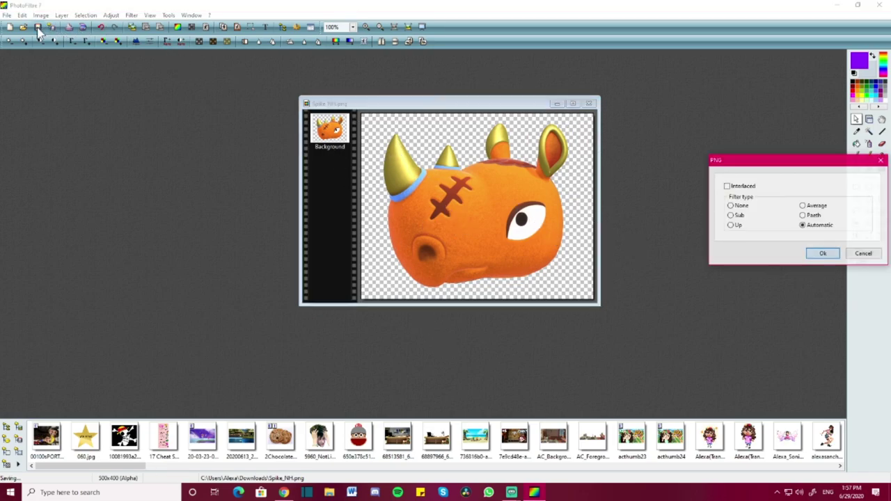
click(816, 253)
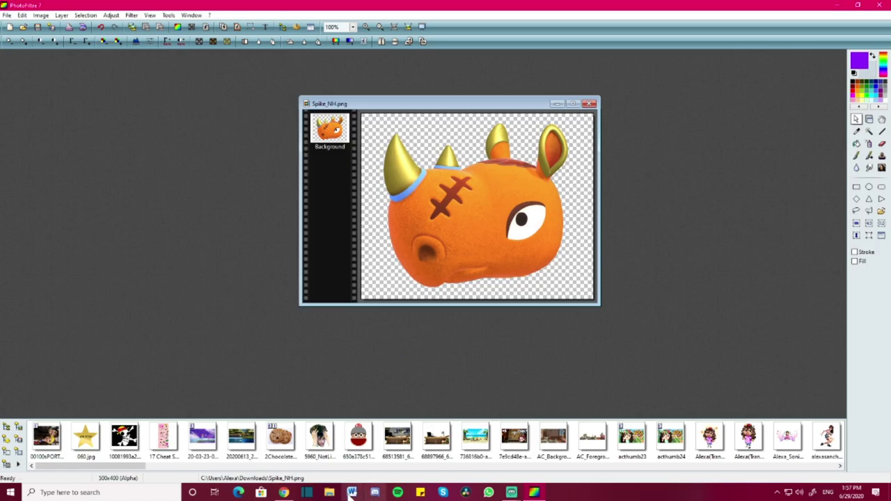
click(283, 492)
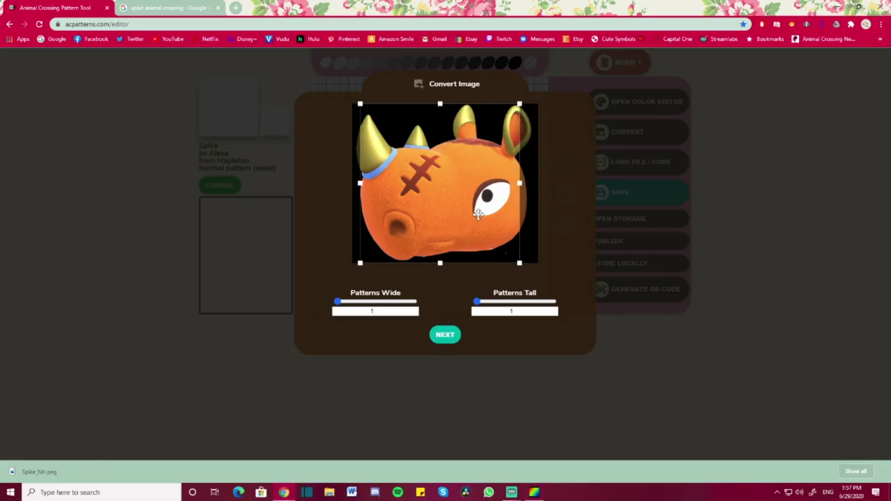
Discard the old conversion and load the resized Spike_NH.png into a new one
click(263, 407)
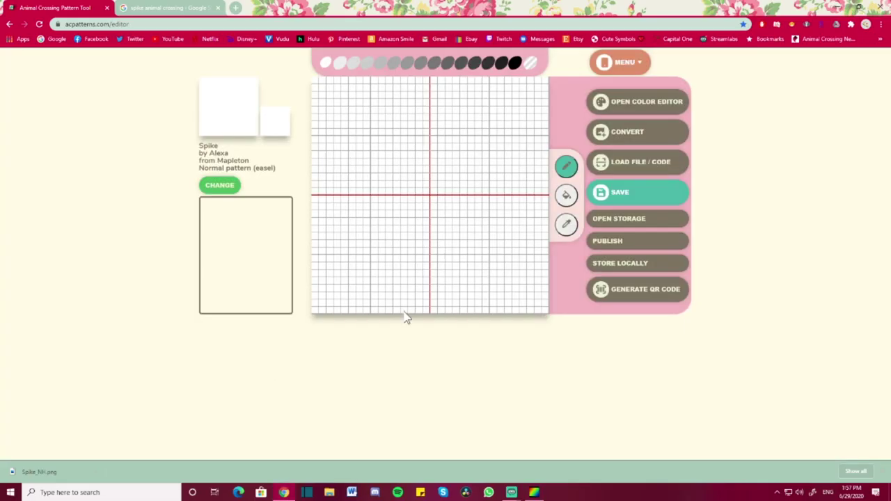
click(651, 137)
scroll(360, 220, down, 10)
scroll(359, 220, down, 10)
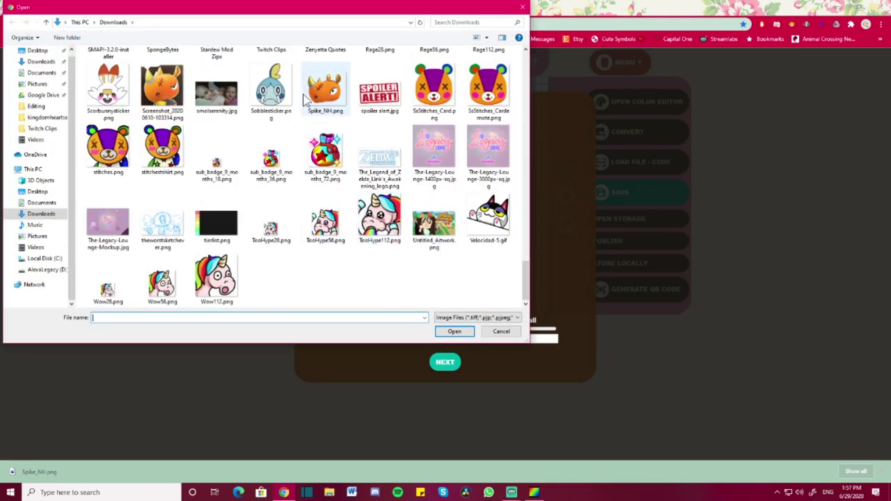
double_click(325, 91)
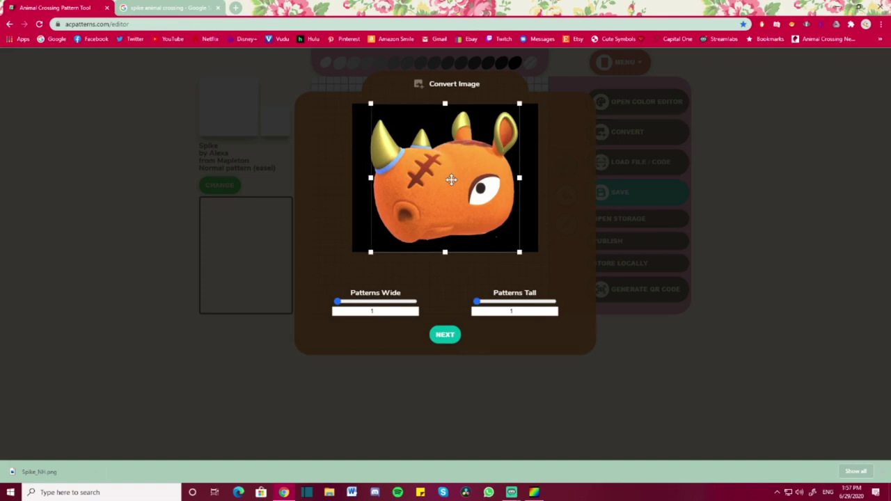
Fit the crop to the full image at 1 pattern wide and 1 tall, then continue
drag(451, 180, 450, 180)
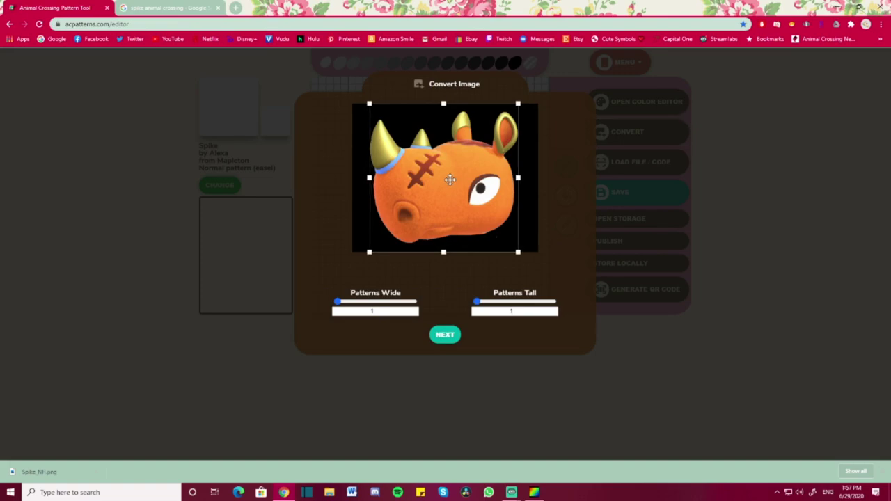
drag(443, 252, 445, 252)
drag(341, 306, 281, 308)
mouse_move(477, 302)
mouse_down()
mouse_move(499, 306)
mouse_move(465, 304)
mouse_move(559, 298)
mouse_move(468, 310)
mouse_up()
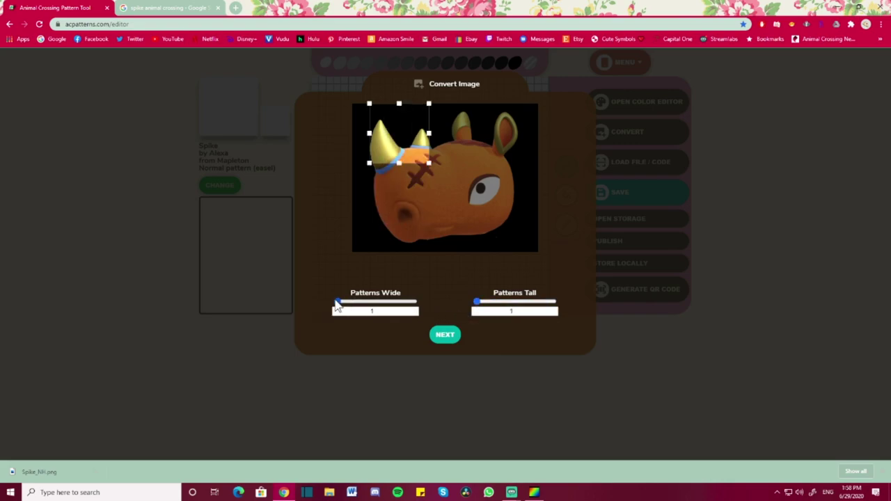
drag(413, 147, 571, 294)
drag(453, 201, 470, 205)
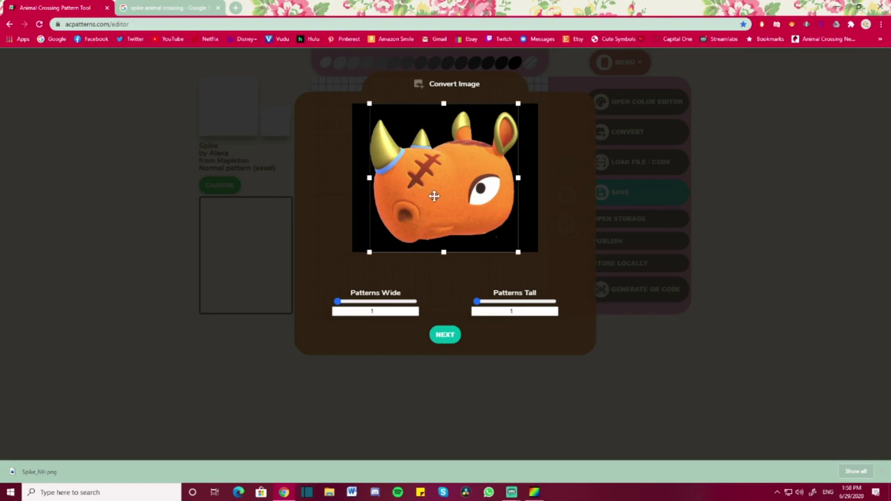
drag(434, 196, 432, 195)
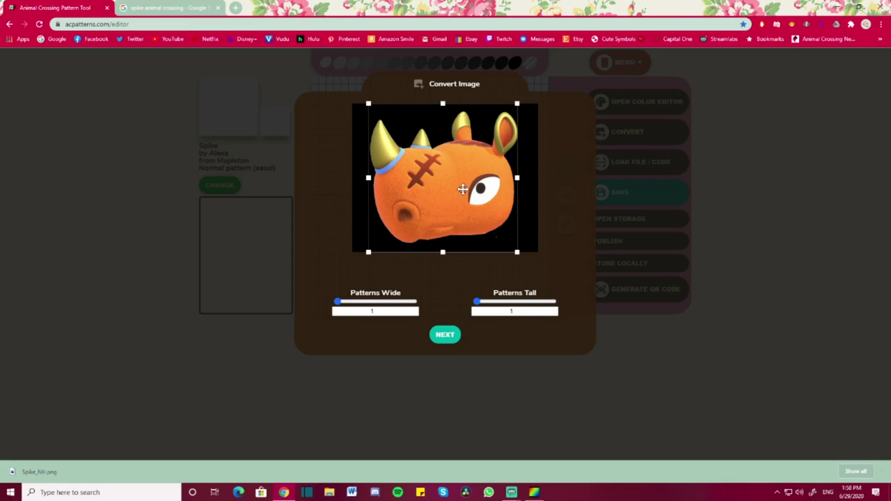
click(445, 335)
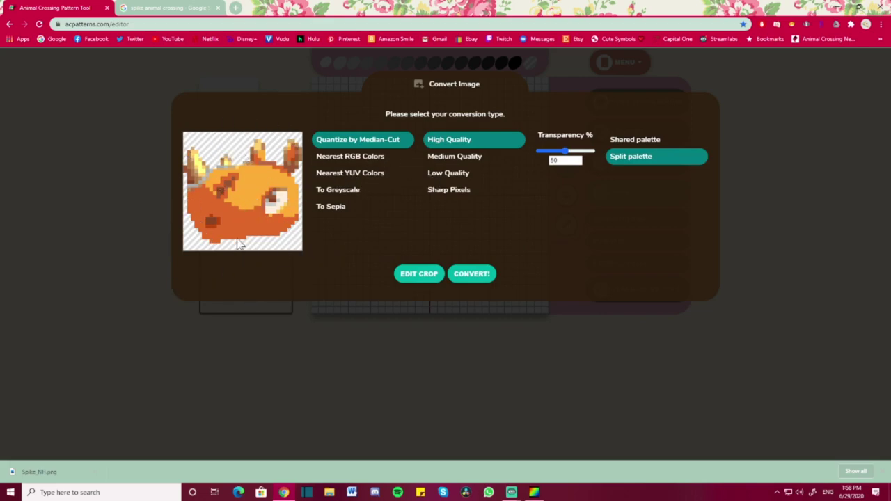
Compare the colour conversion types and settle on Nearest RGB Colors
click(348, 156)
click(348, 172)
click(345, 189)
click(340, 207)
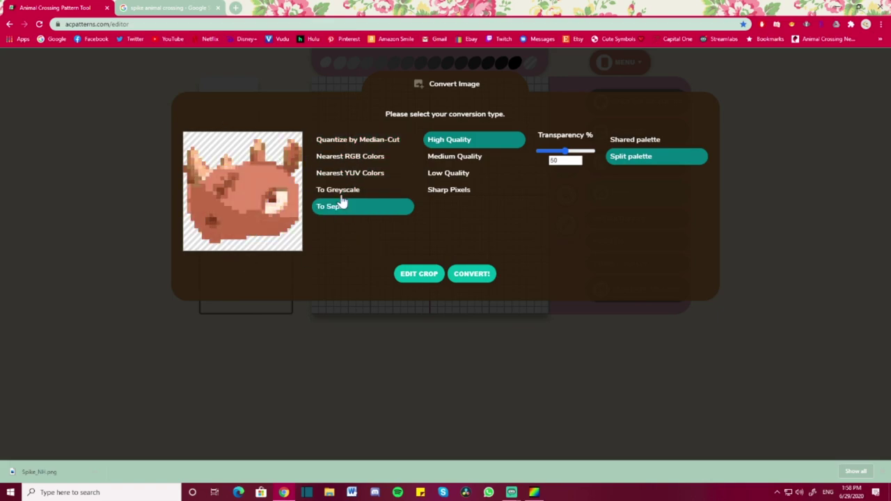
click(355, 173)
click(357, 156)
click(358, 140)
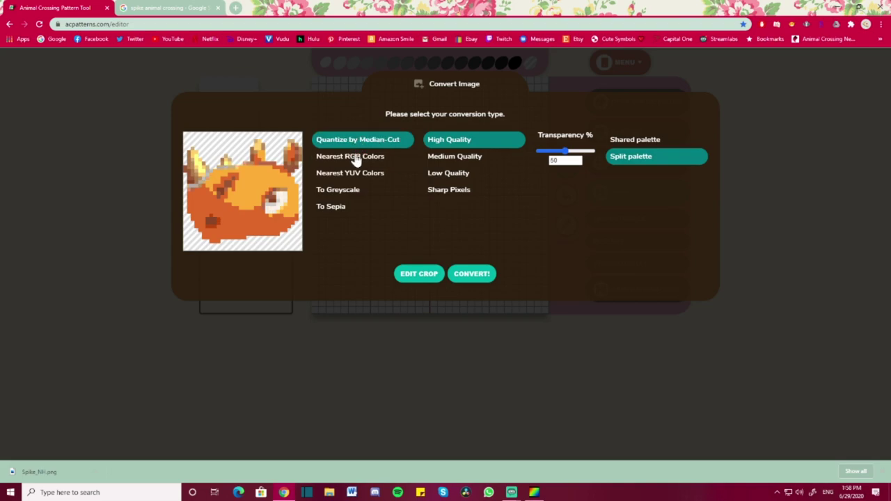
click(355, 156)
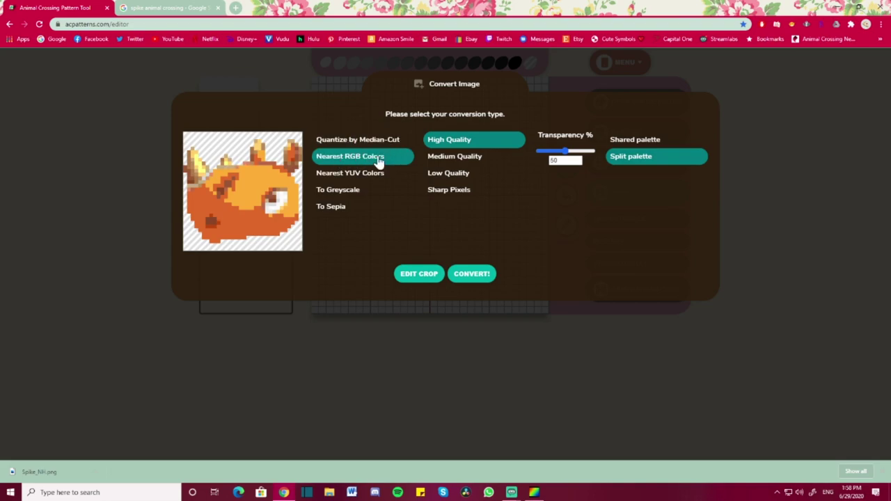
Compare quality options and choose High Quality
click(470, 159)
click(463, 174)
click(459, 189)
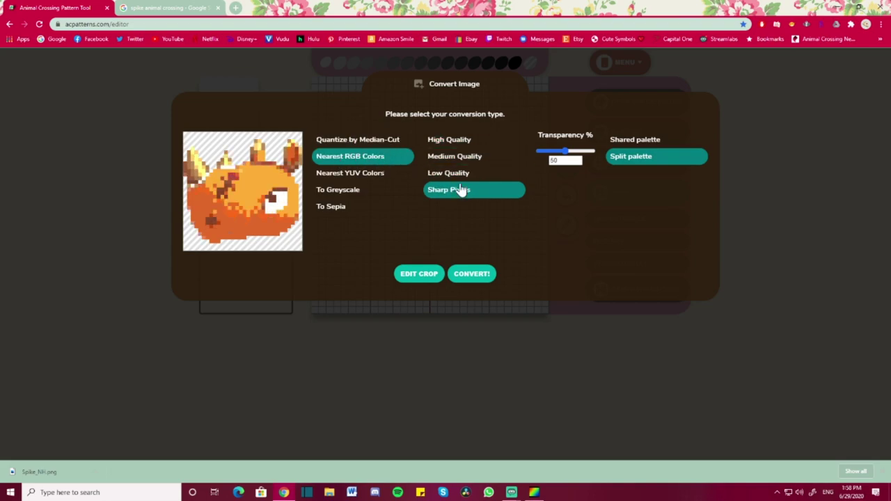
click(471, 144)
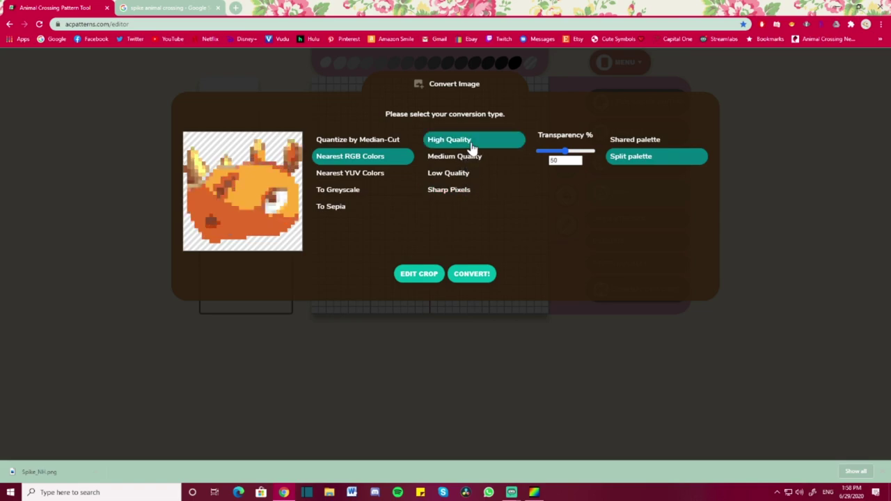
click(459, 191)
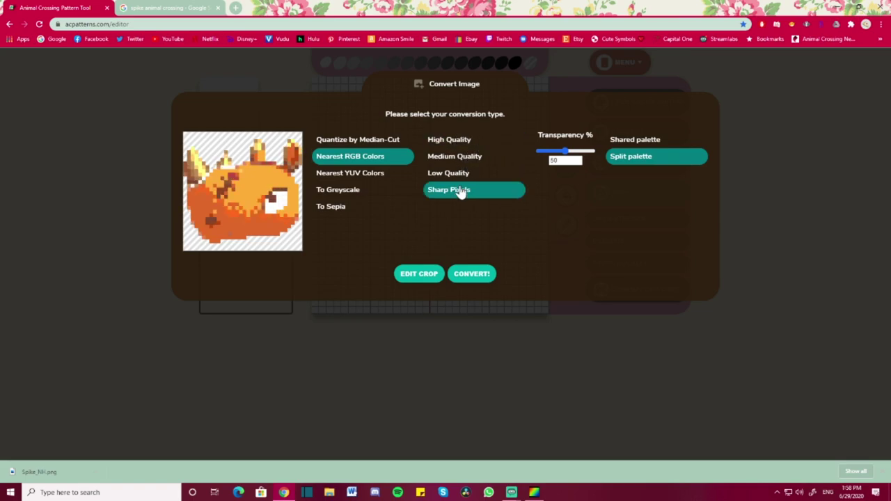
click(441, 142)
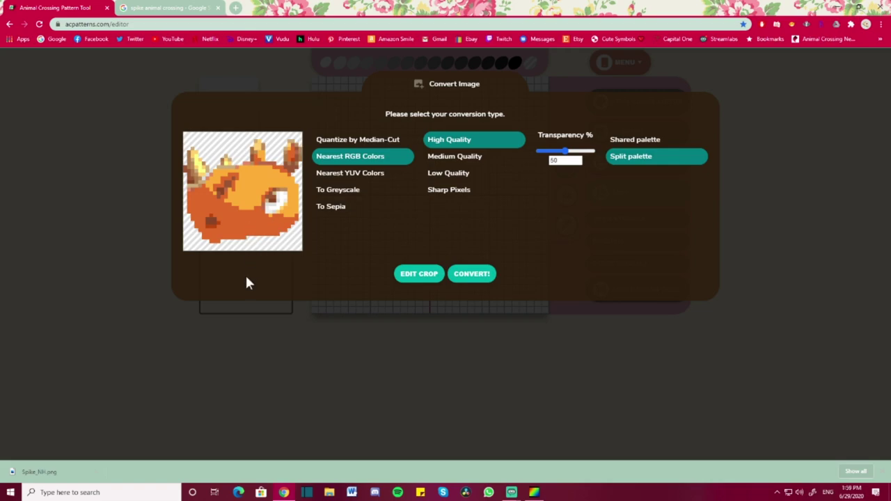
Set Transparency to 1% and convert the image into the pattern
drag(565, 150, 532, 146)
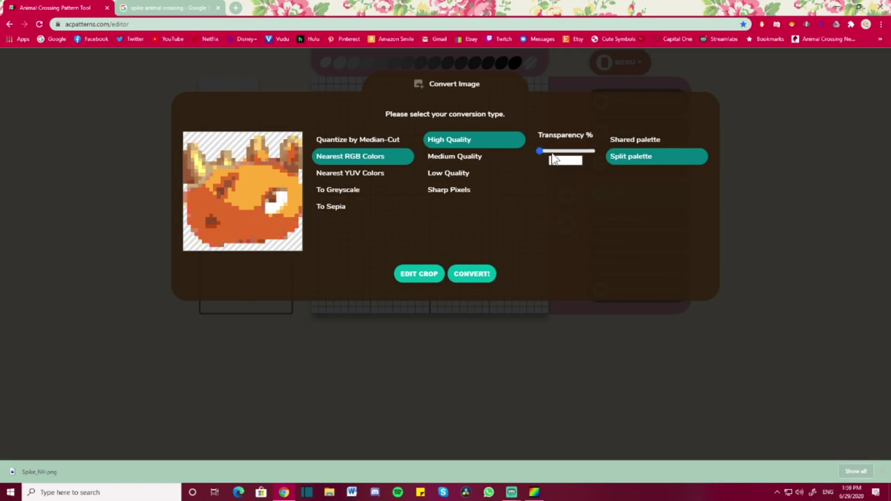
text(15)
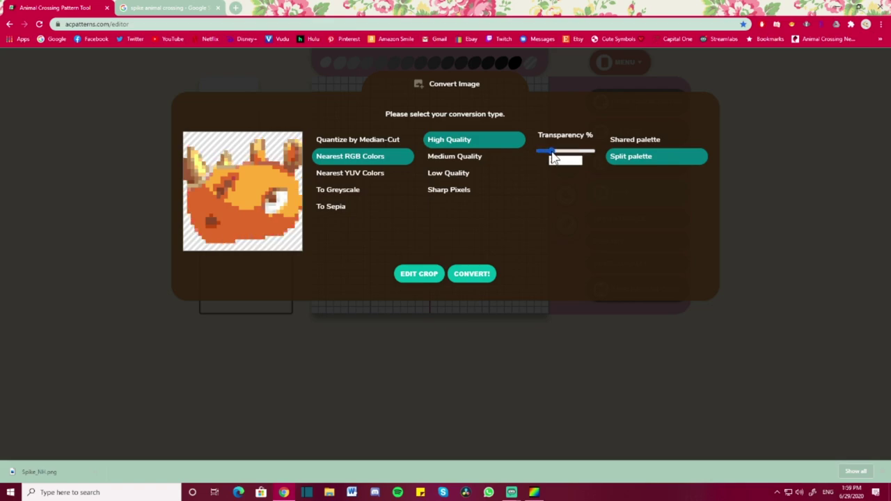
key(BackSpace)
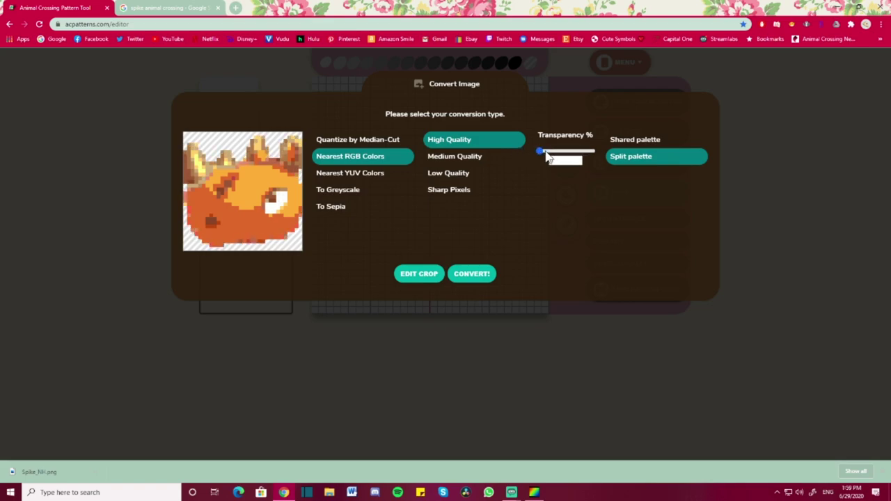
text(00)
drag(592, 152, 507, 151)
click(472, 275)
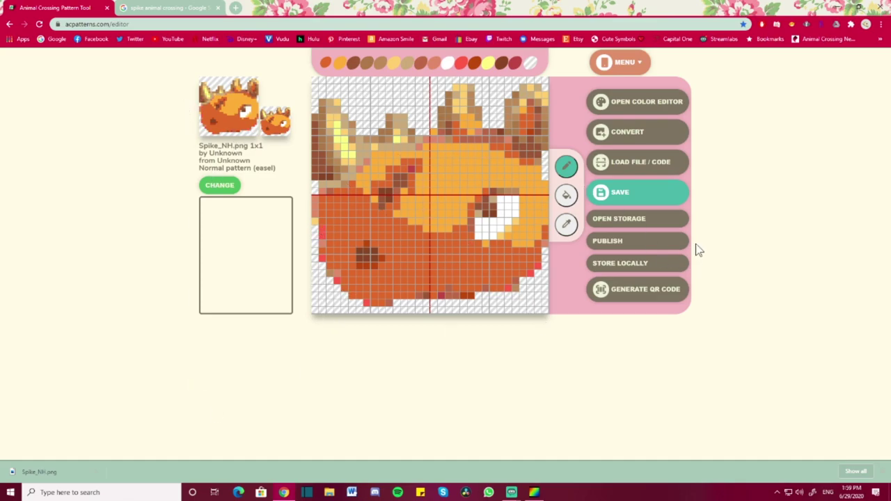
With the pencil tool, repaint face pixels lighter orange and touch up around Spike's eye
click(566, 167)
click(361, 64)
mouse_move(424, 235)
mouse_down()
mouse_move(388, 229)
mouse_move(362, 200)
mouse_move(387, 222)
mouse_up()
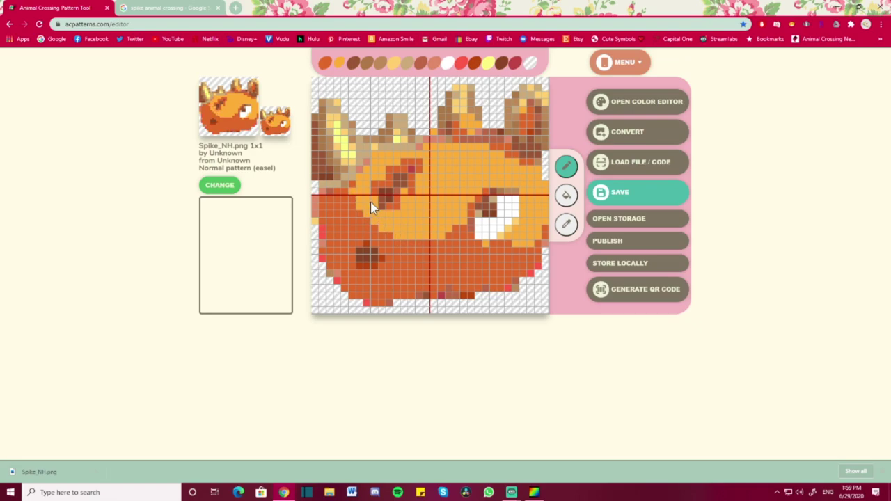
mouse_move(414, 179)
mouse_down()
mouse_move(423, 167)
mouse_move(408, 161)
mouse_move(393, 173)
mouse_up()
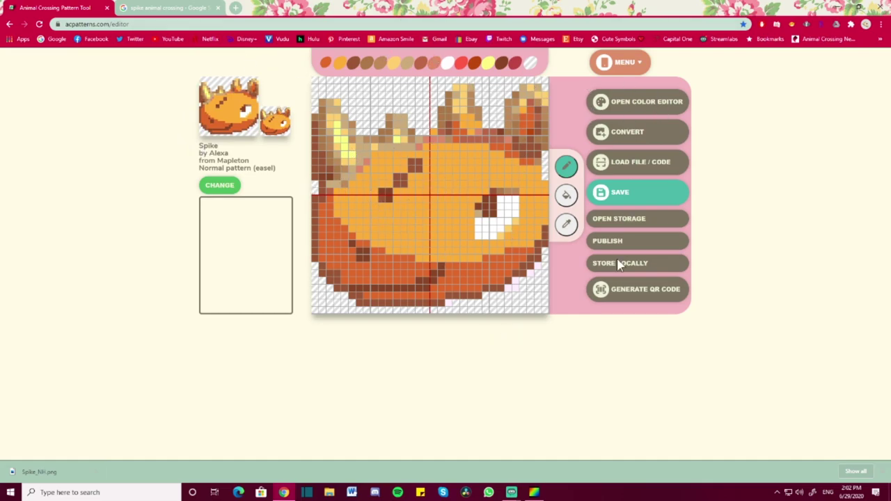
Generate the QR code for the finished Spike pattern
click(640, 296)
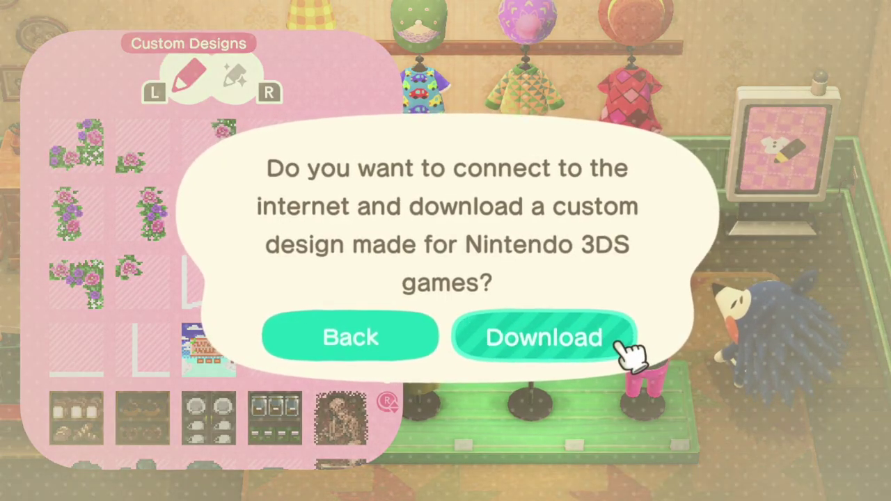
Accept the downloaded Spike design, overwrite the old Spike face slot, and close the list
click(618, 343)
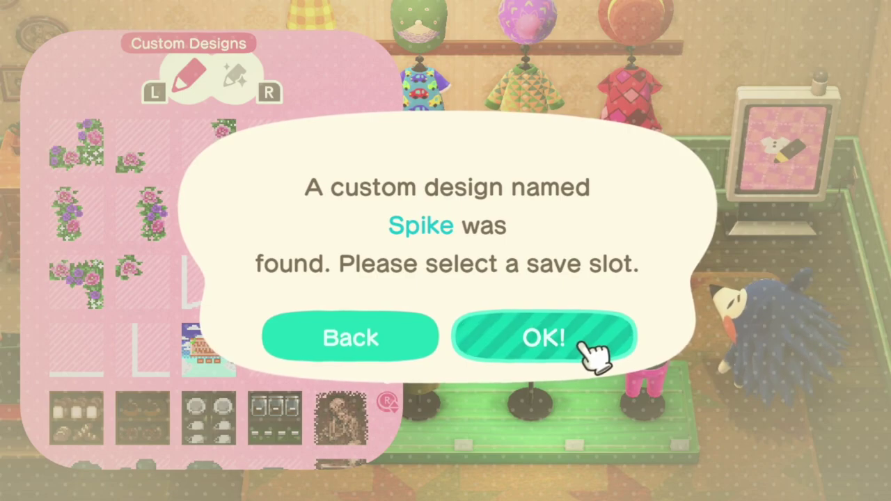
click(588, 348)
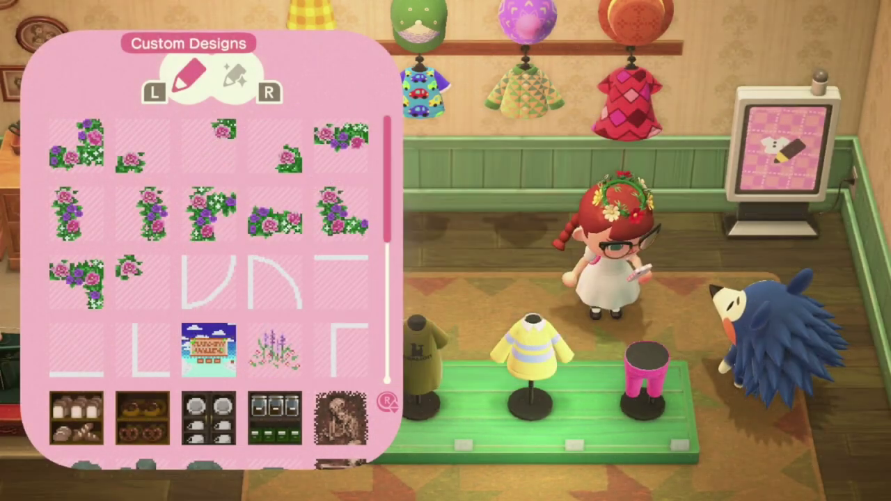
key(Down)
key(Down)
key(Down)
key(Down)
key(Down)
key(Down)
key(Down)
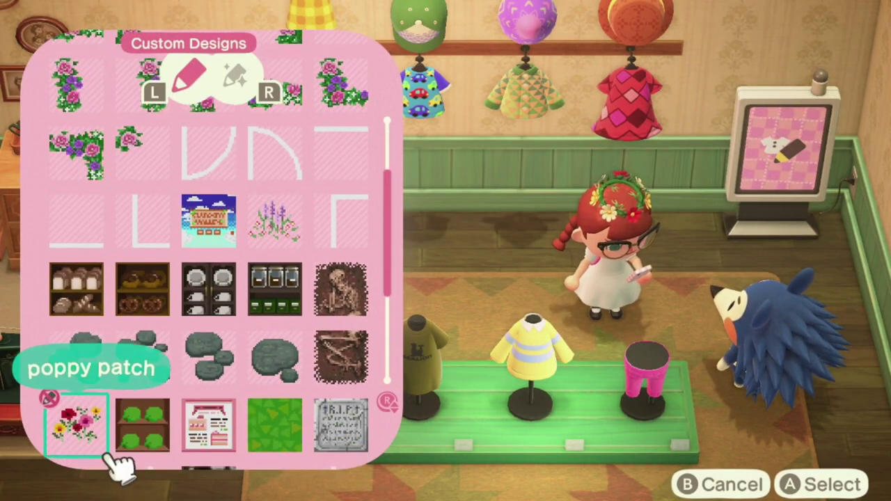
key(Right)
key(Right)
key(Right)
key(Right)
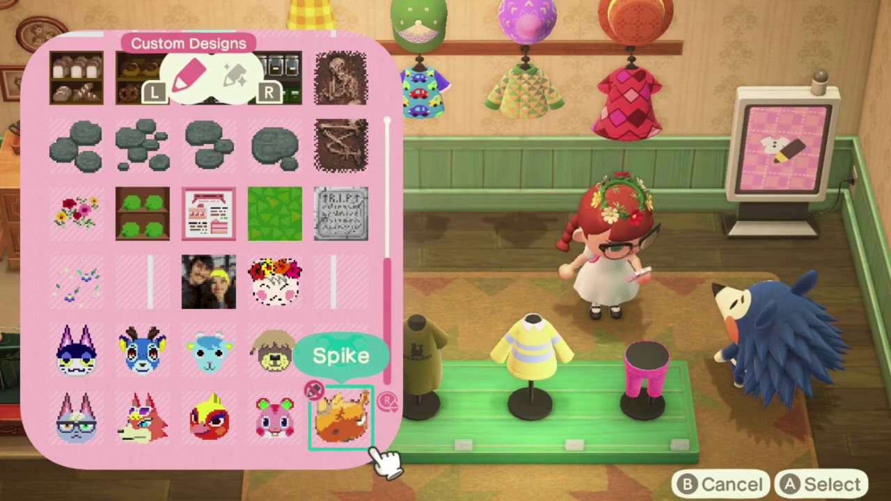
click(376, 451)
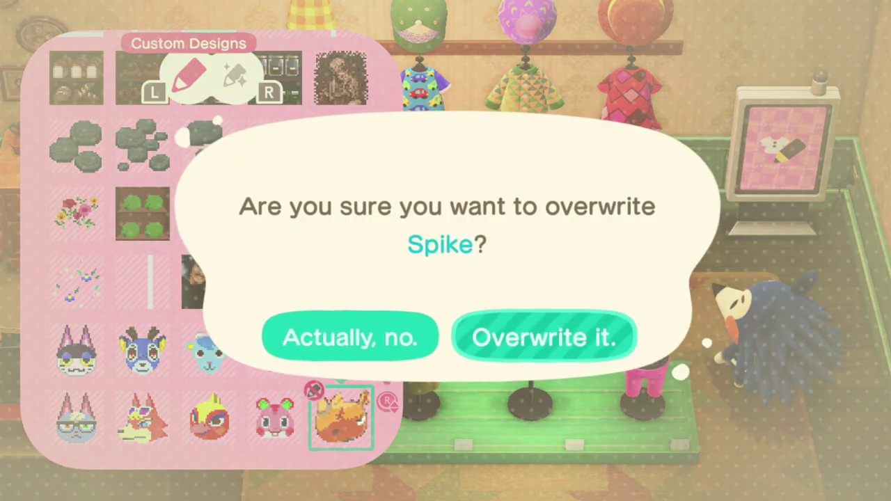
click(637, 348)
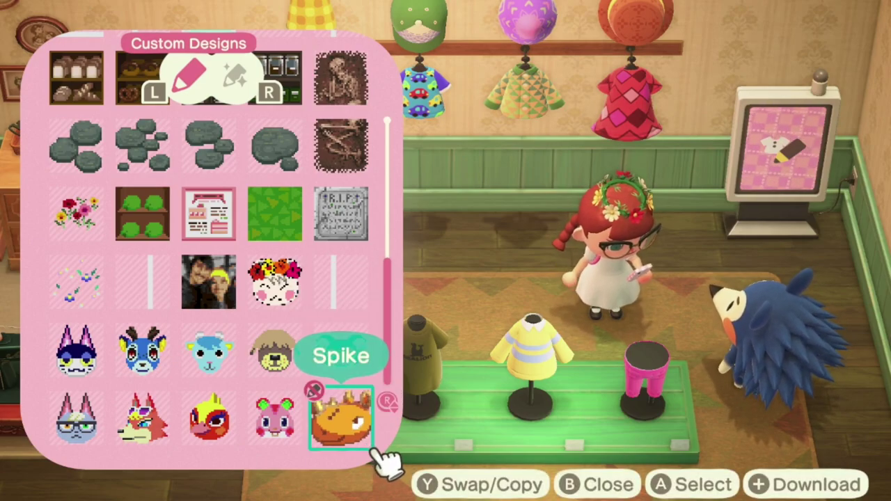
key(Escape)
key(Escape)
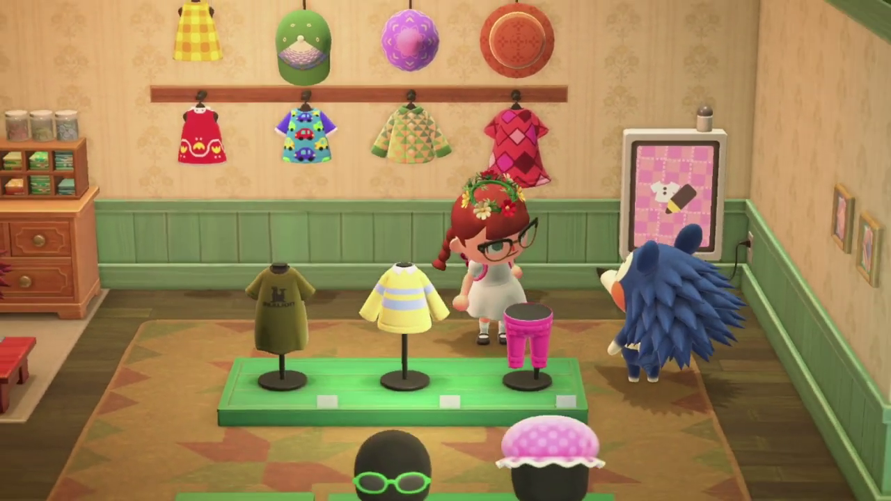
Leave the Able Sisters shop and walk up the street to Spike's house sign
key(Down)
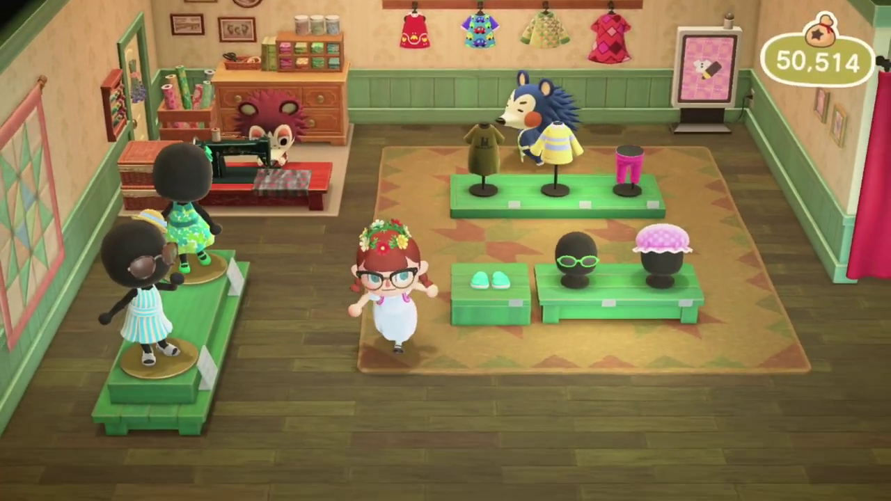
key(Down)
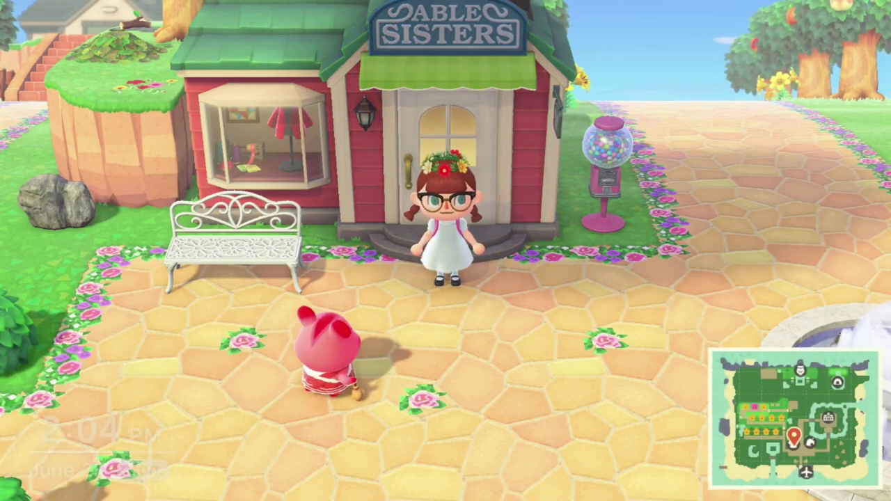
key(Left)
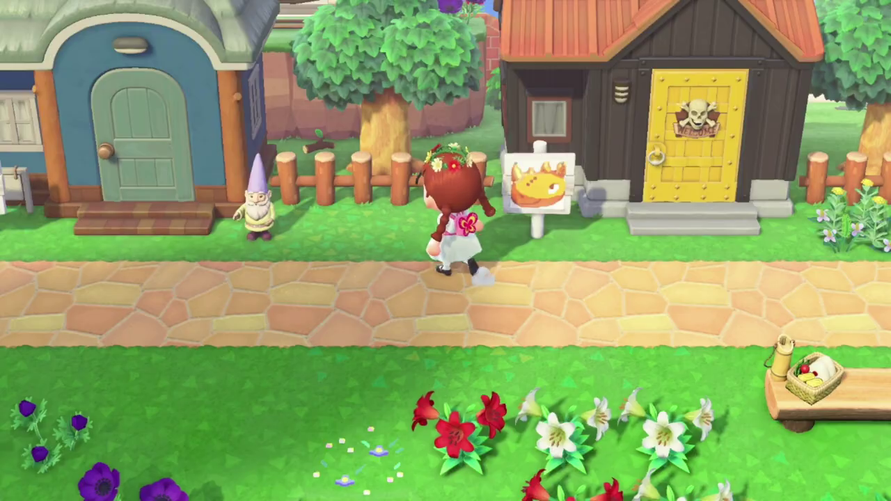
key(Up)
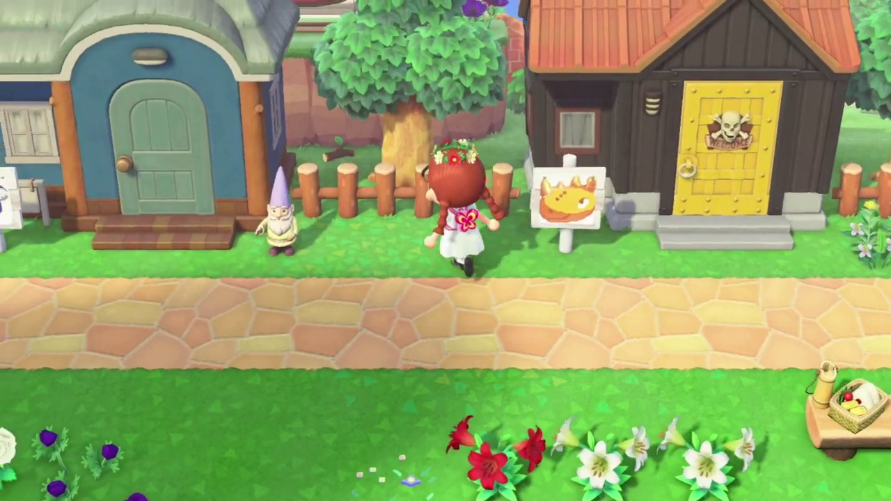
key(Down)
key(Up)
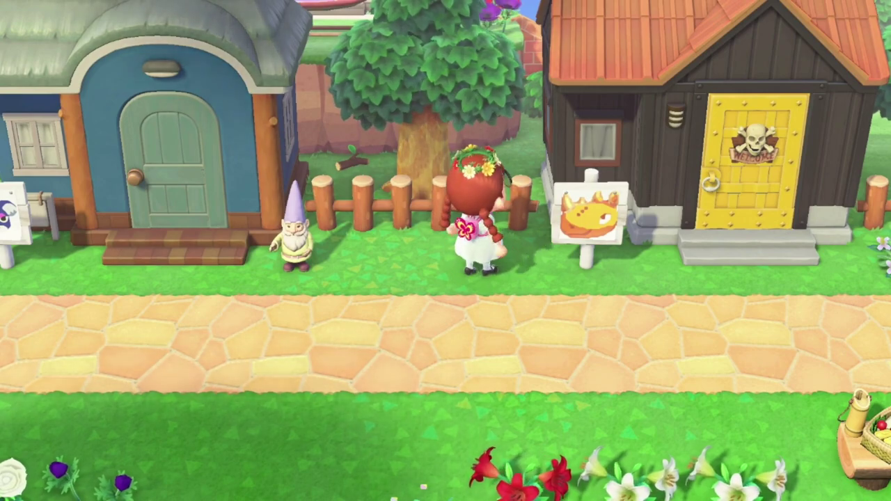
key(Right)
key(Down)
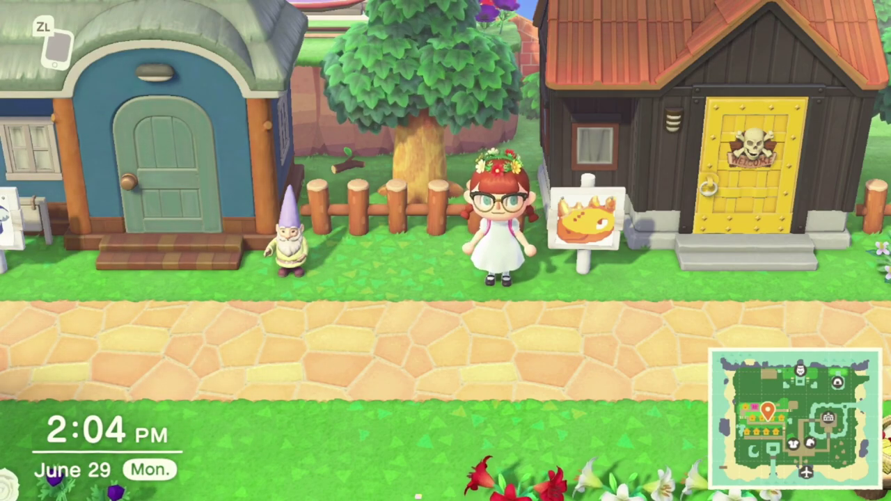
key(Left)
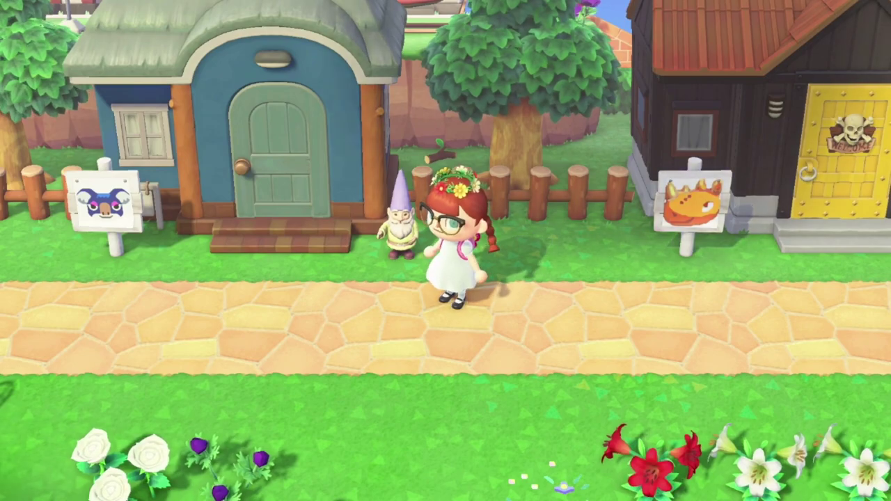
key(Left)
key(Right)
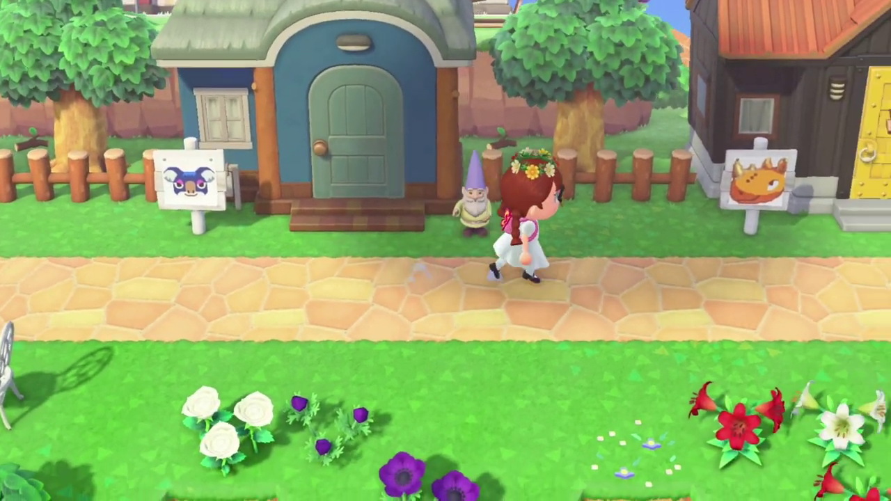
key(Down)
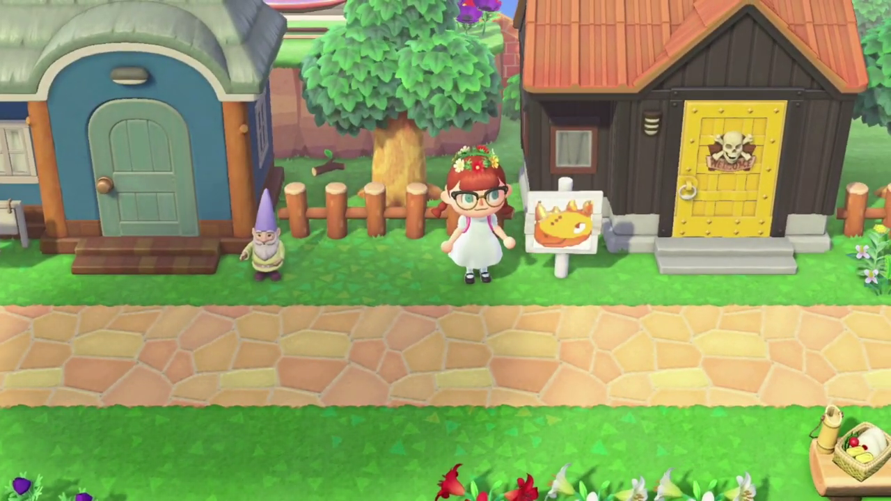
Look around the sign from different angles and approach Spike's front door
key(Up)
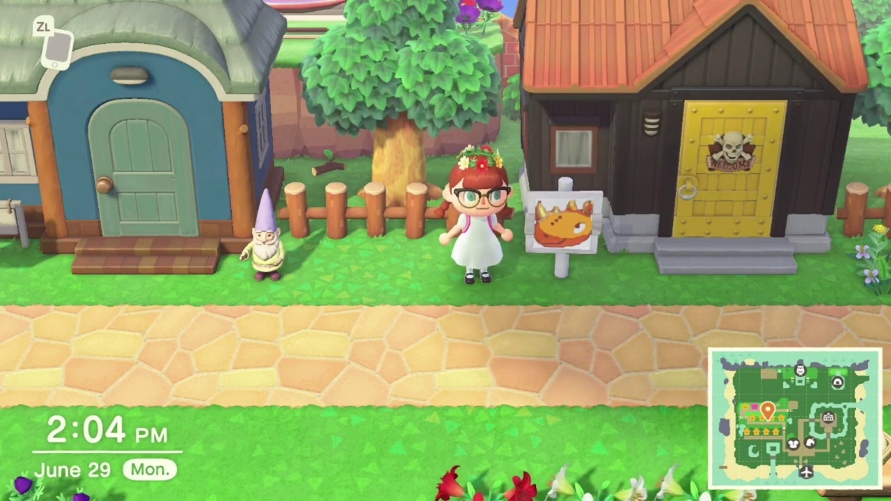
key(Up)
key(Down)
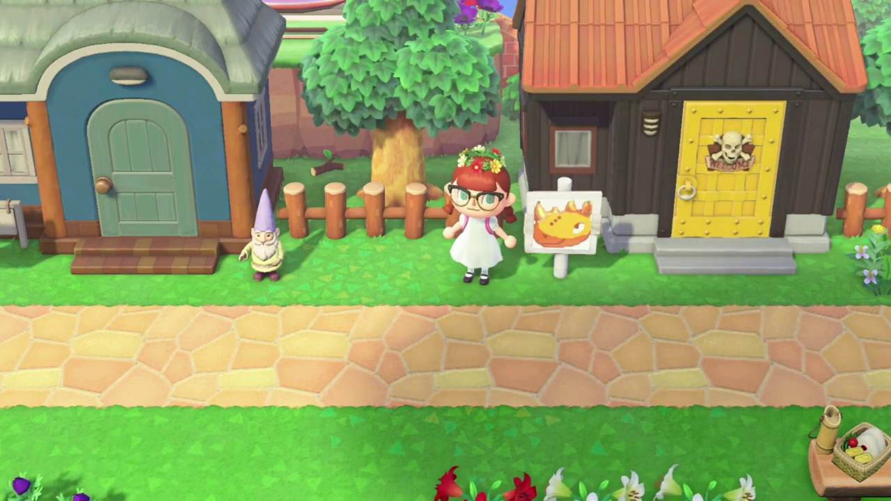
key(Right)
key(Down)
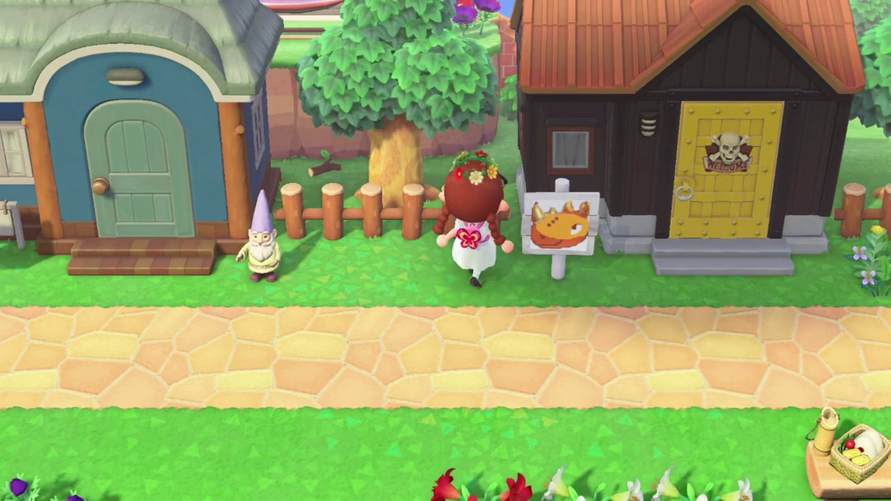
key(Down)
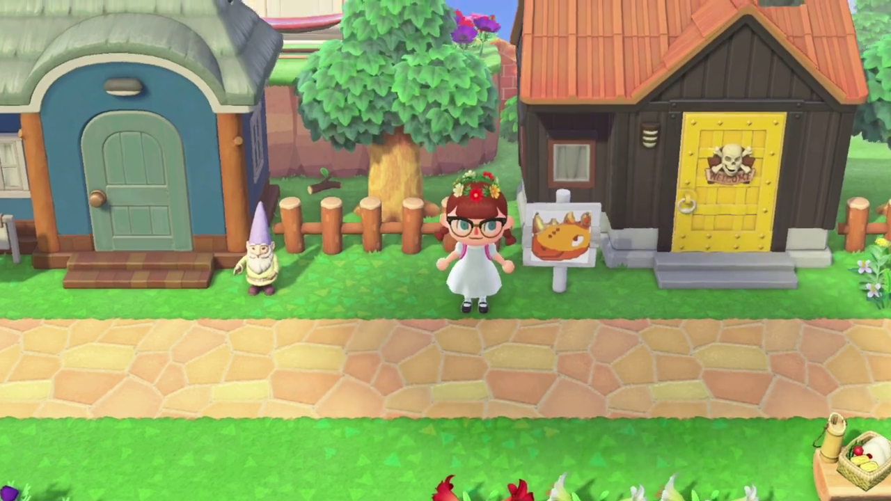
key(Right)
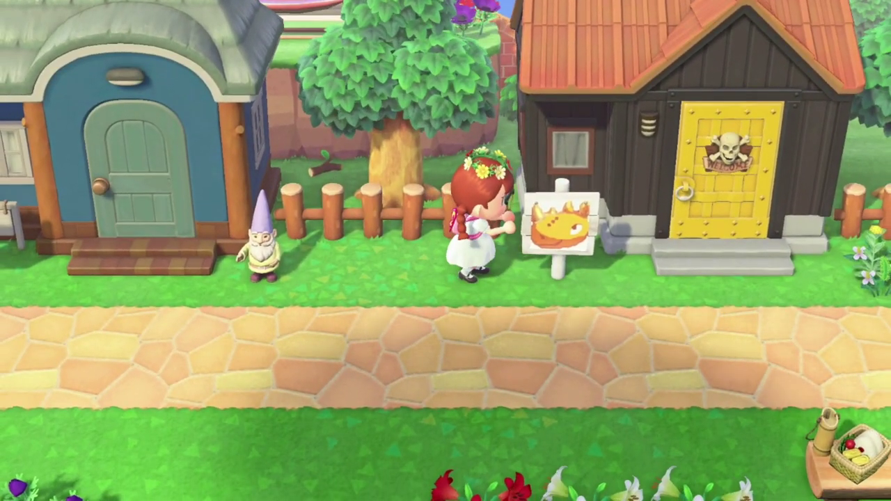
key(Down)
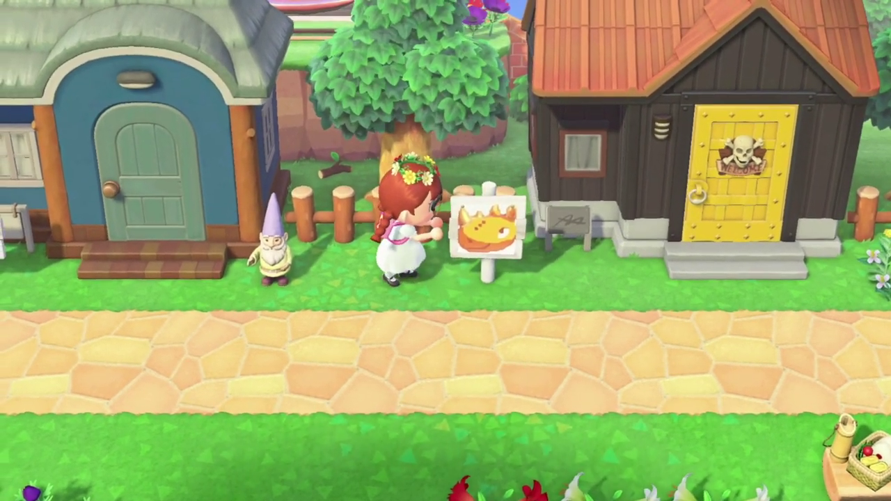
key(Right)
key(Down)
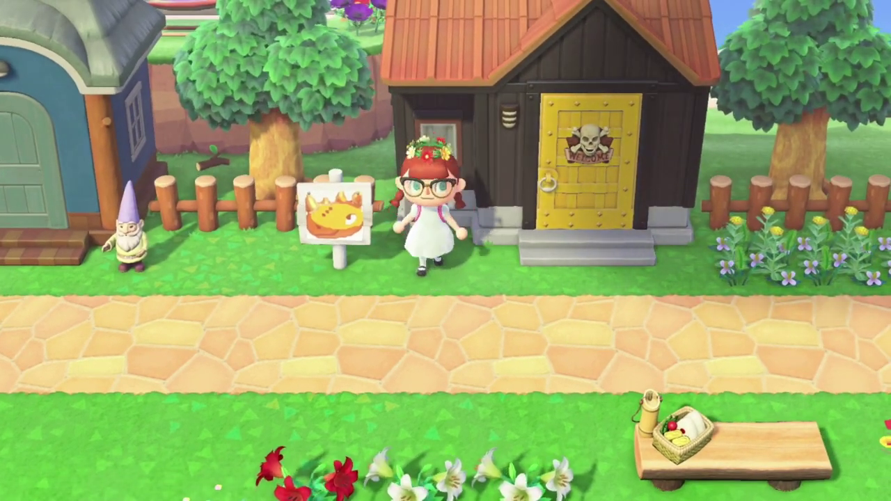
Read the 'Spike's House' name at the door and inspect the sign up close
key(a)
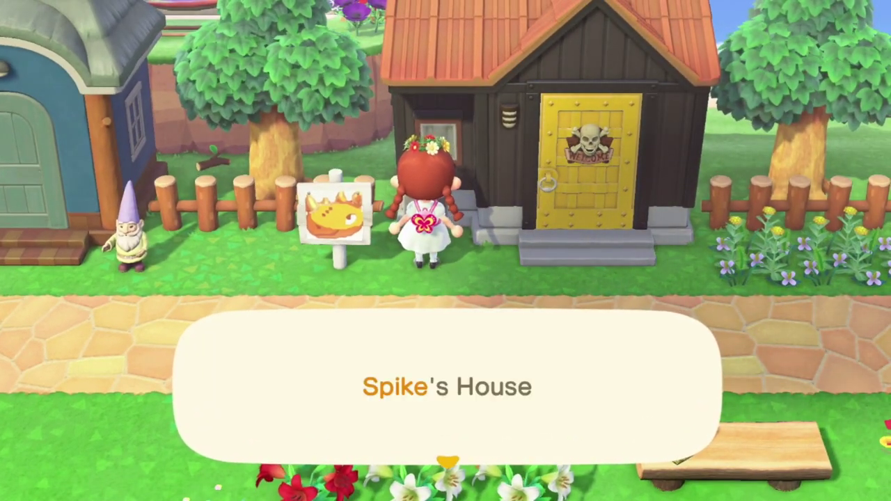
key(a)
key(Down)
key(Left)
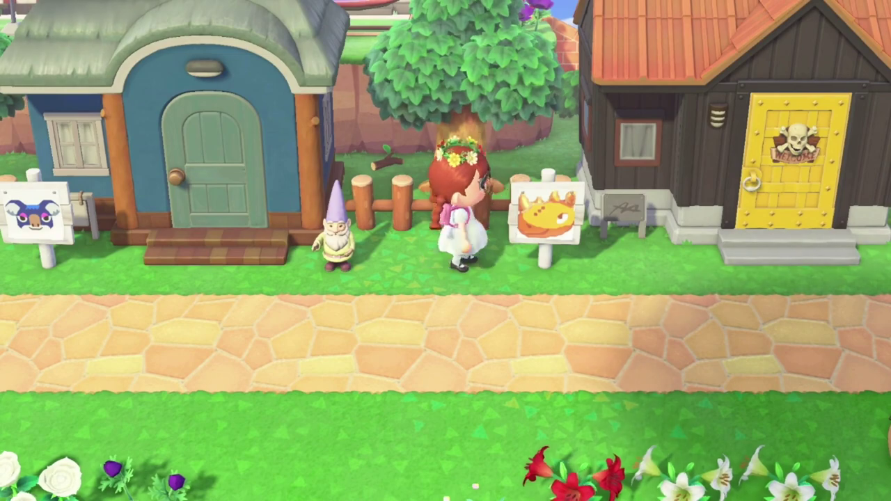
key(Right)
key(a)
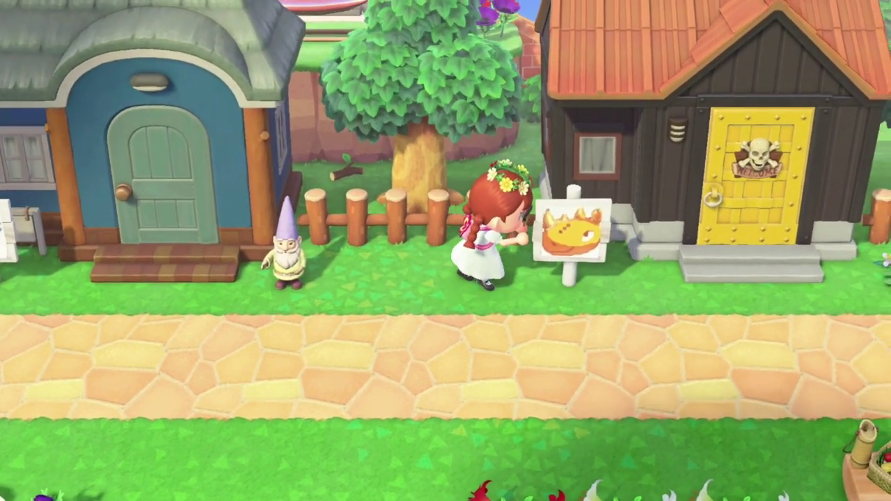
key(Down)
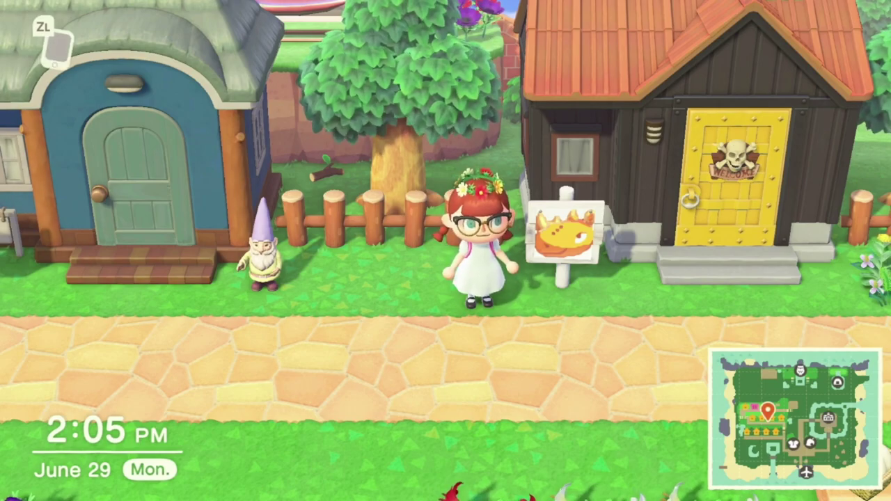
Walk to the blue neighbour house and back, then bring up the NookPhone apps
key(Left)
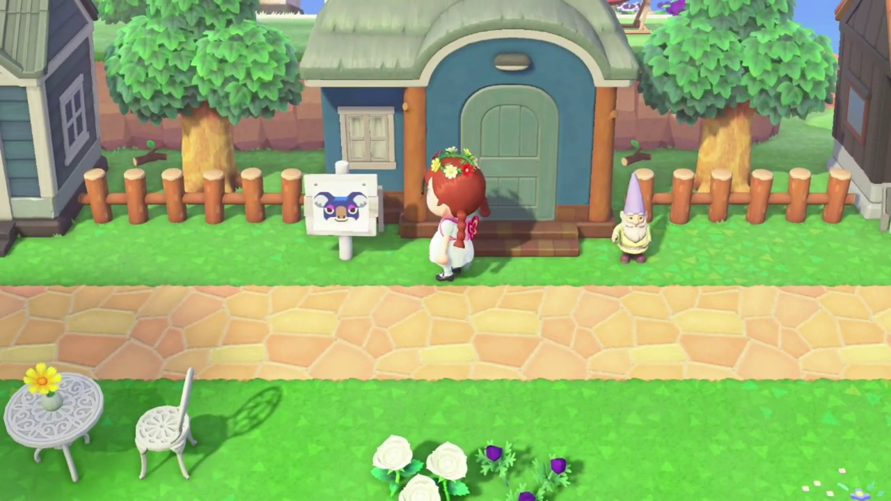
key(Right)
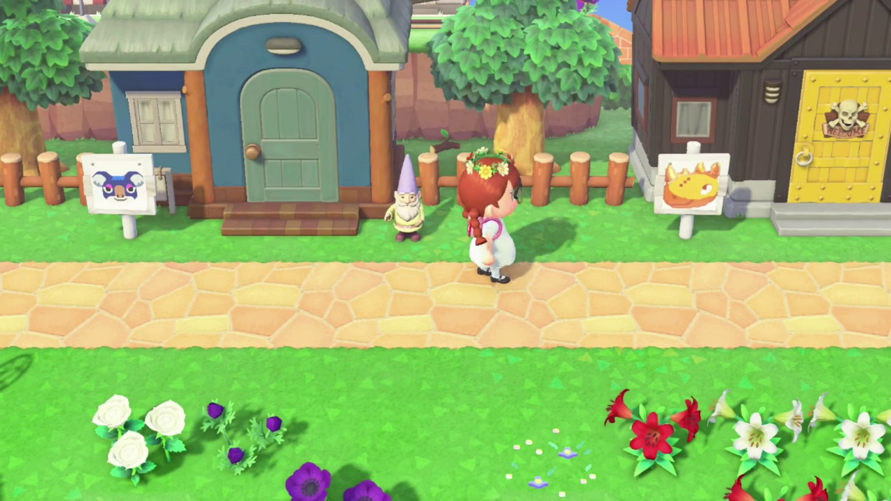
key(Left)
key(Up)
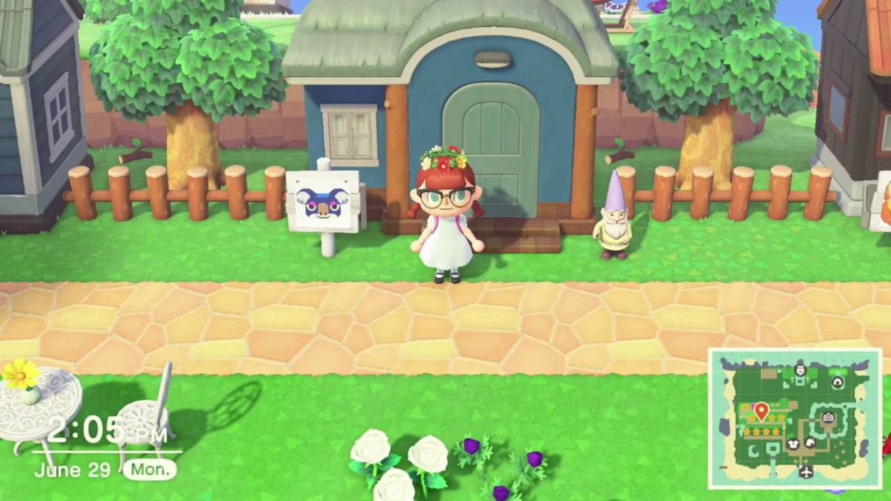
key(Right)
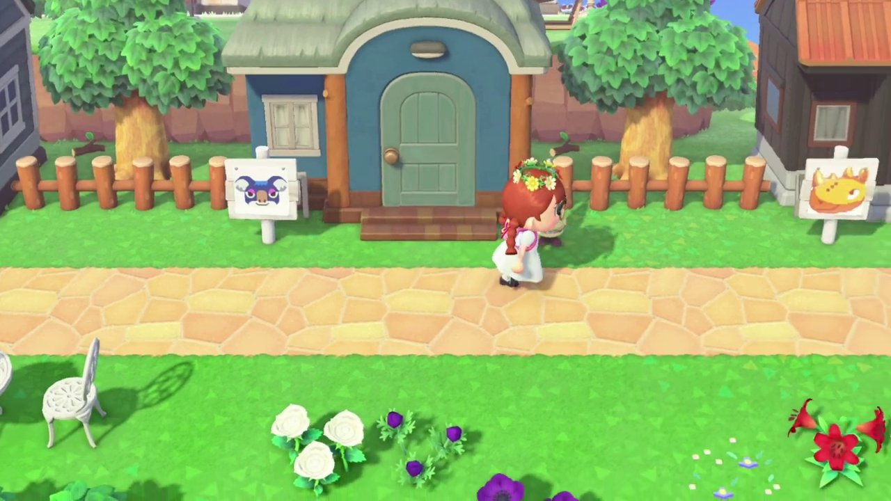
key(Up)
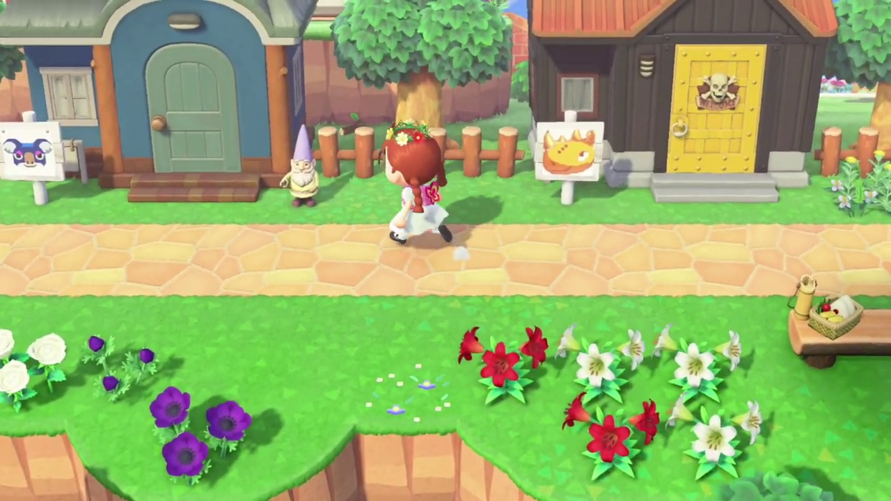
key(x)
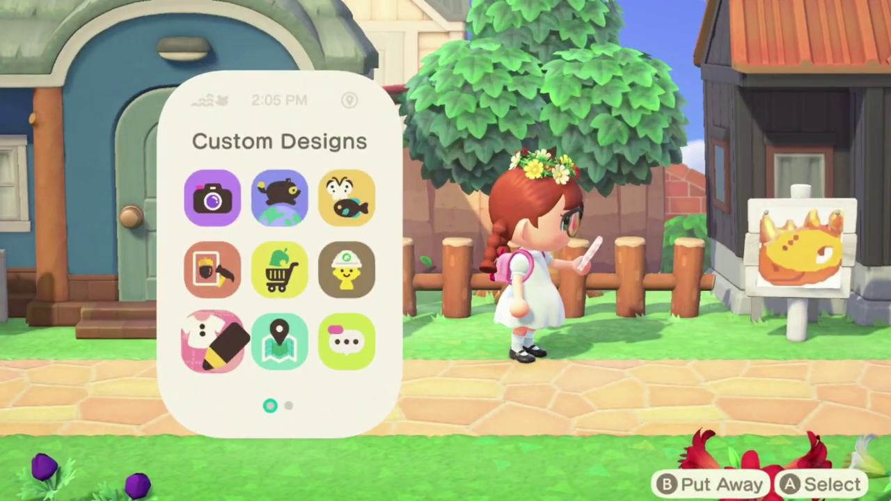
Display the Spike design as a painting from Custom Designs and put the phone away
key(a)
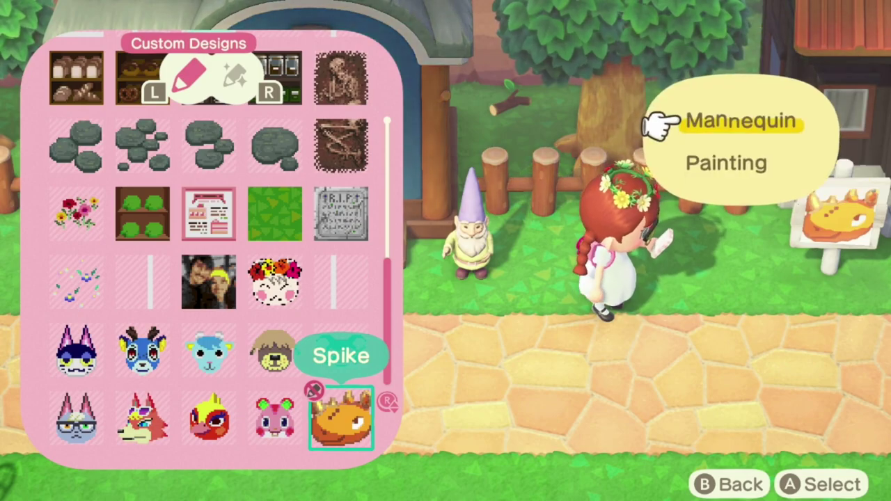
key(a)
key(b)
key(b)
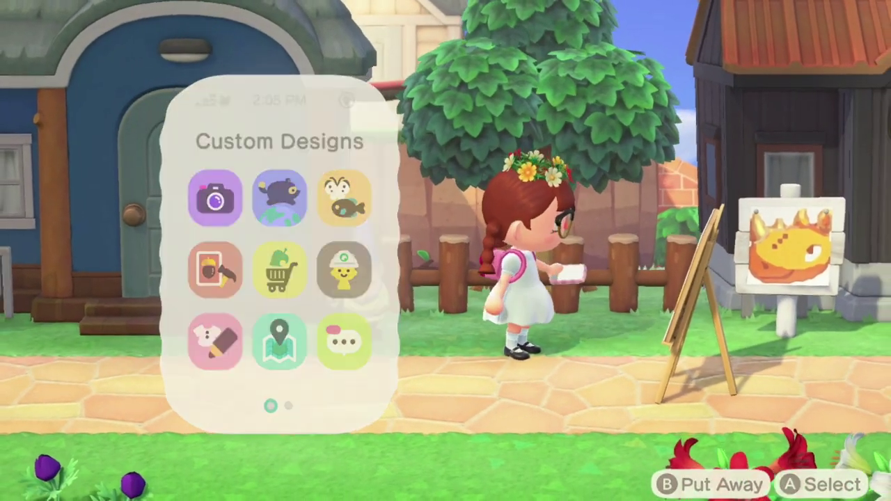
Walk around and face the easel to view it beside Spike's house sign
key(Down)
key(Up)
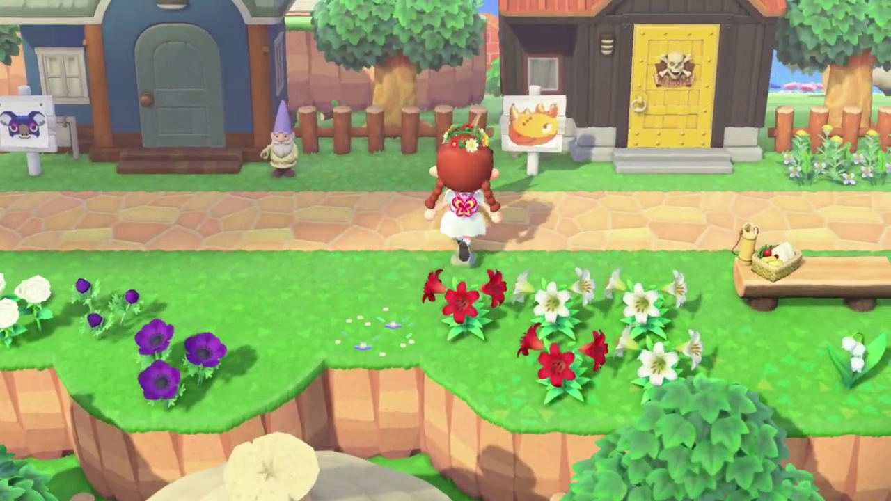
key(Up)
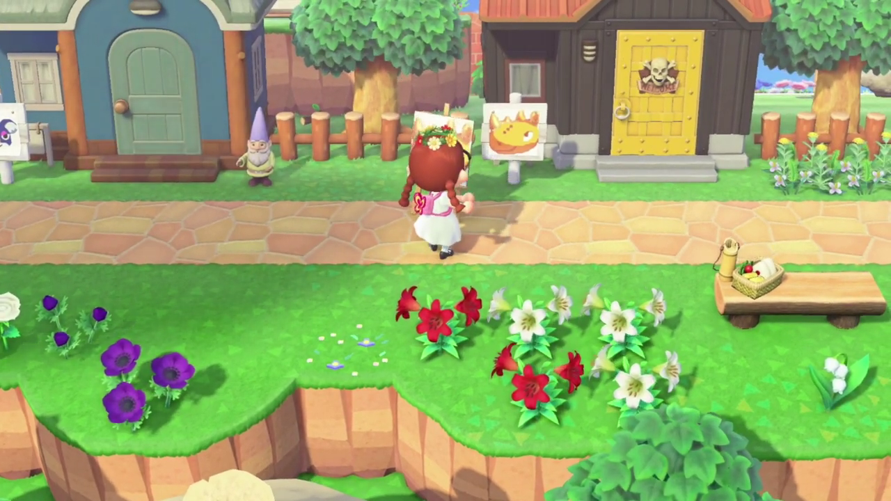
key(i)
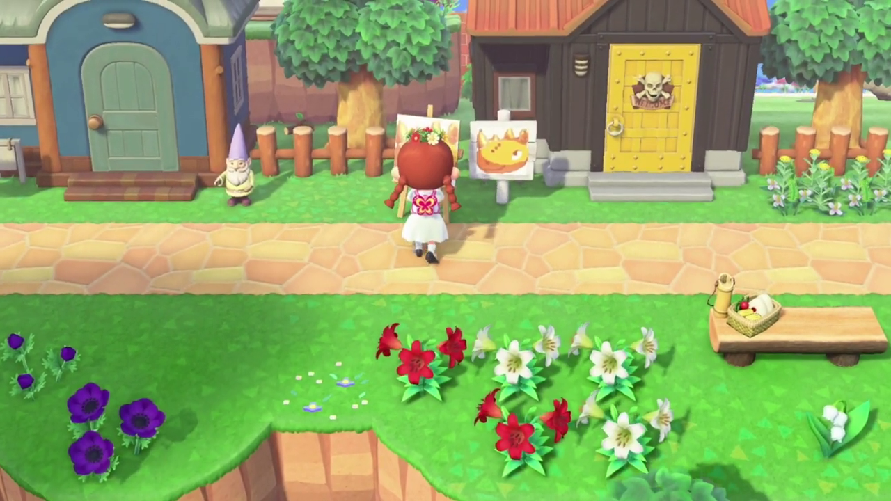
key(Left)
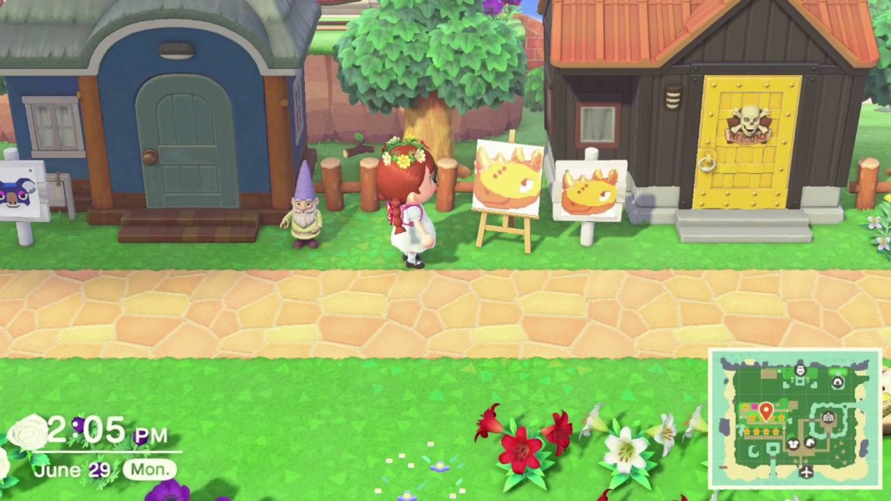
key(Up)
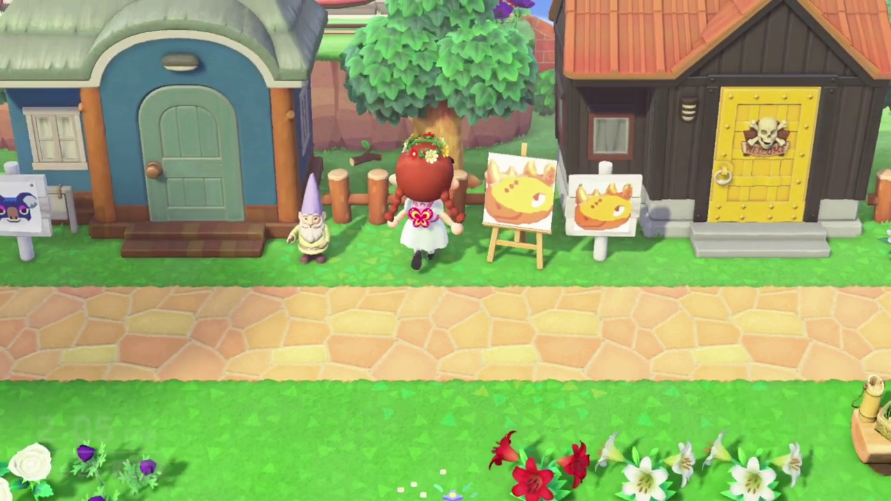
key(Up)
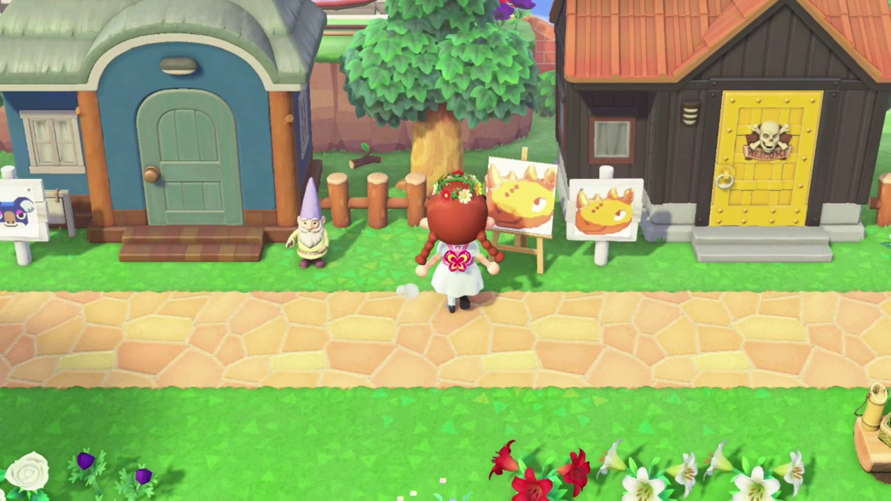